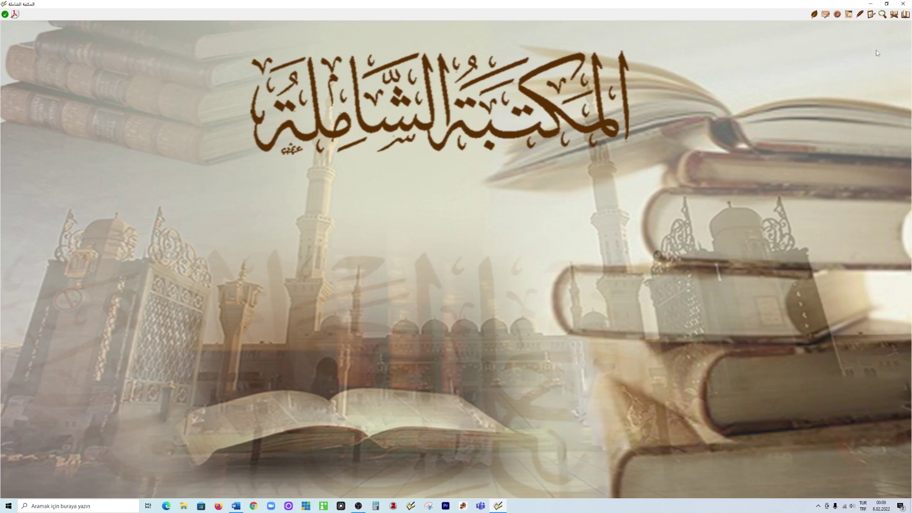
Delete the existing maturidi collection folder in the library's control panel and close the panel.
left_click(871, 14)
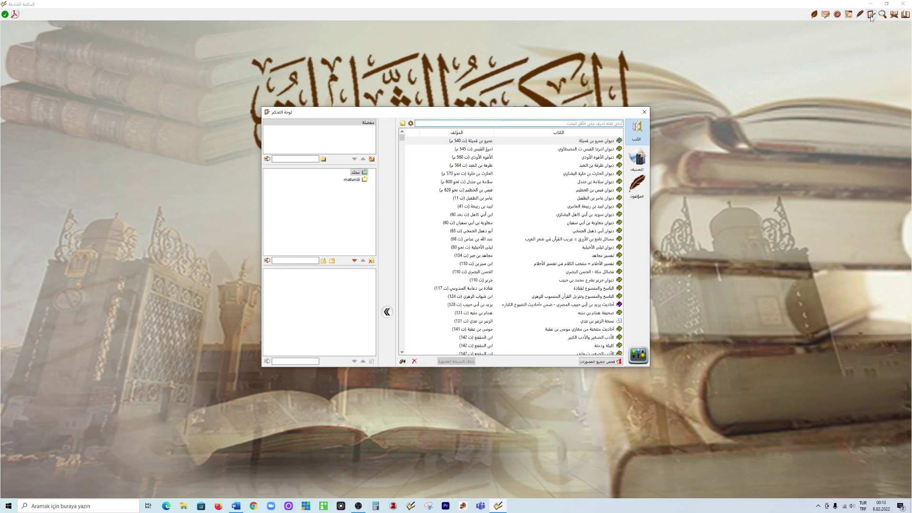
left_click(353, 180)
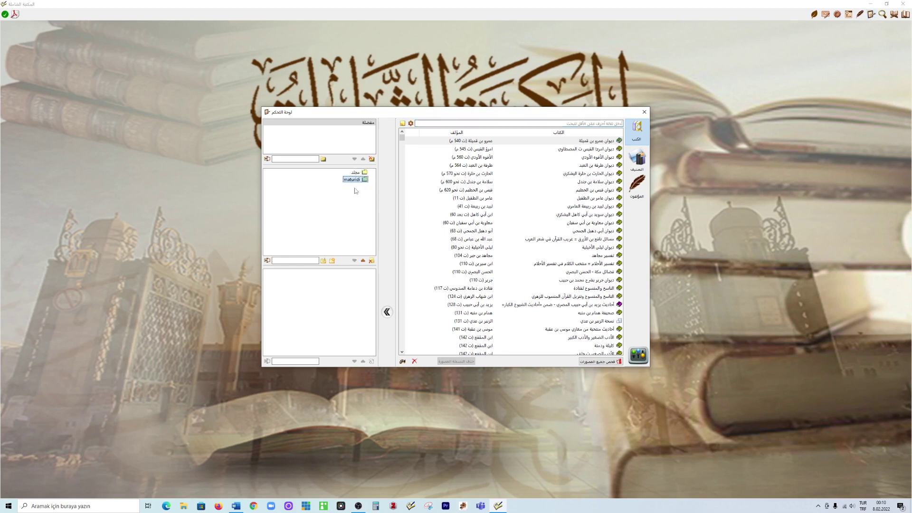
left_click(371, 262)
key("Return")
left_click(644, 111)
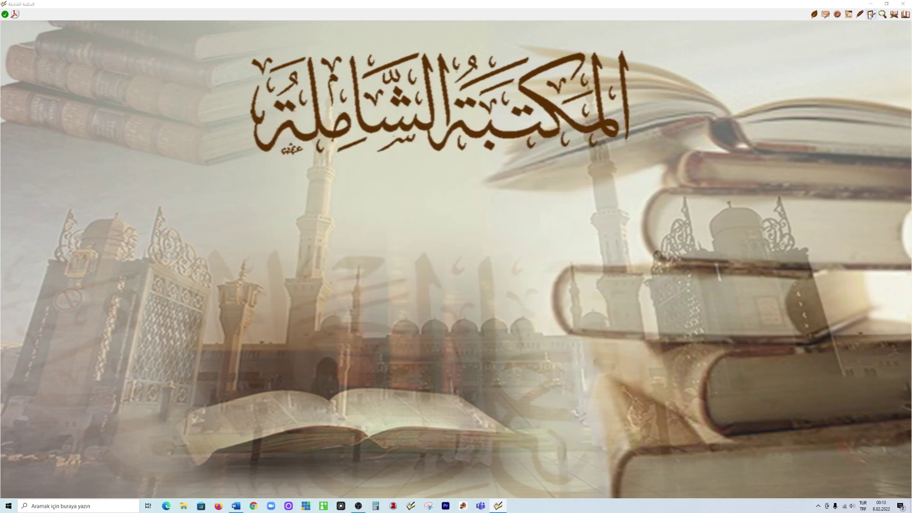
Reopen the control panel and create a new collection folder named matüridi.
left_click(871, 15)
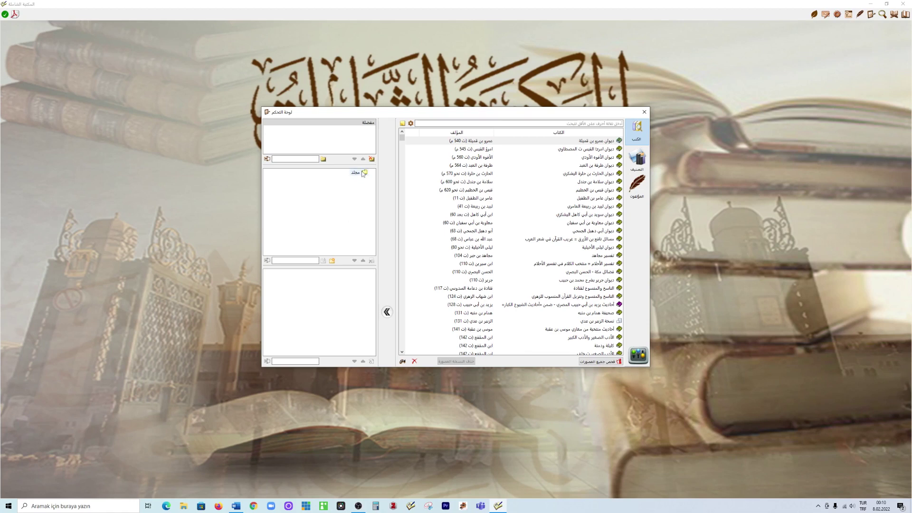
left_click(303, 259)
type("maturidi")
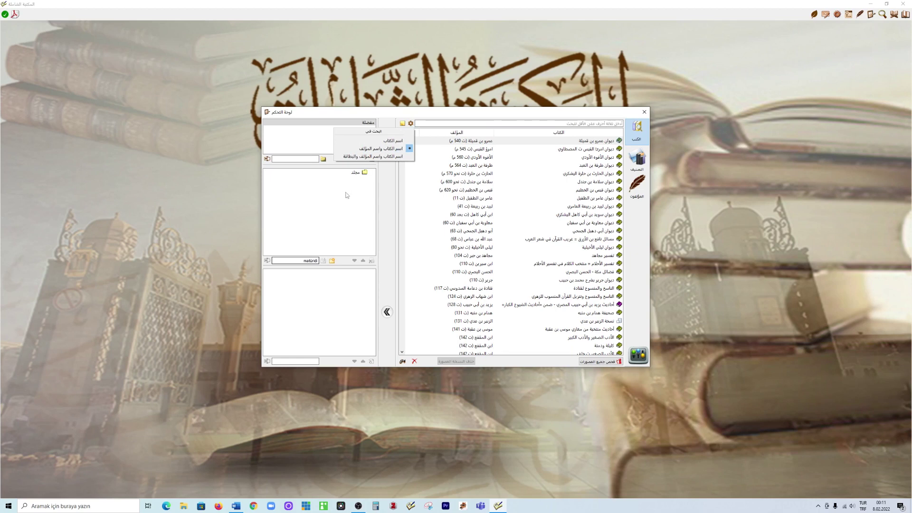
left_click(343, 208)
left_click(332, 261)
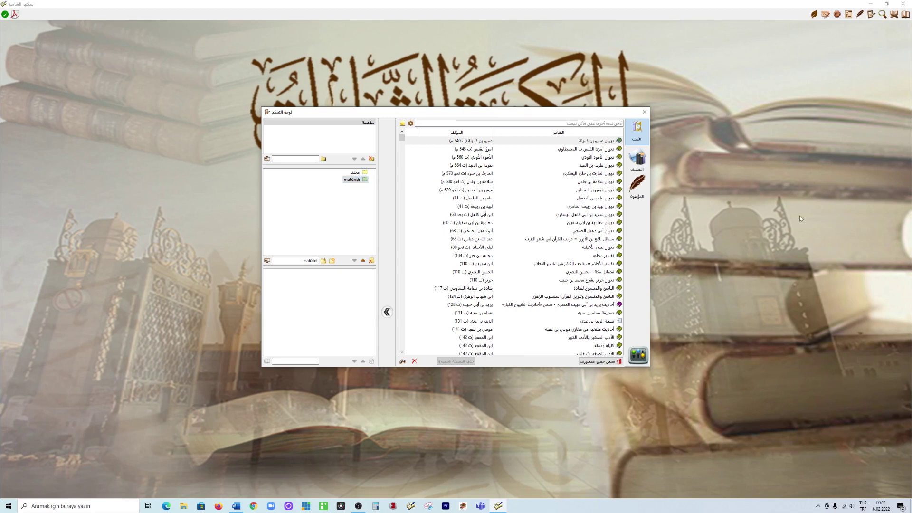
left_click(637, 159)
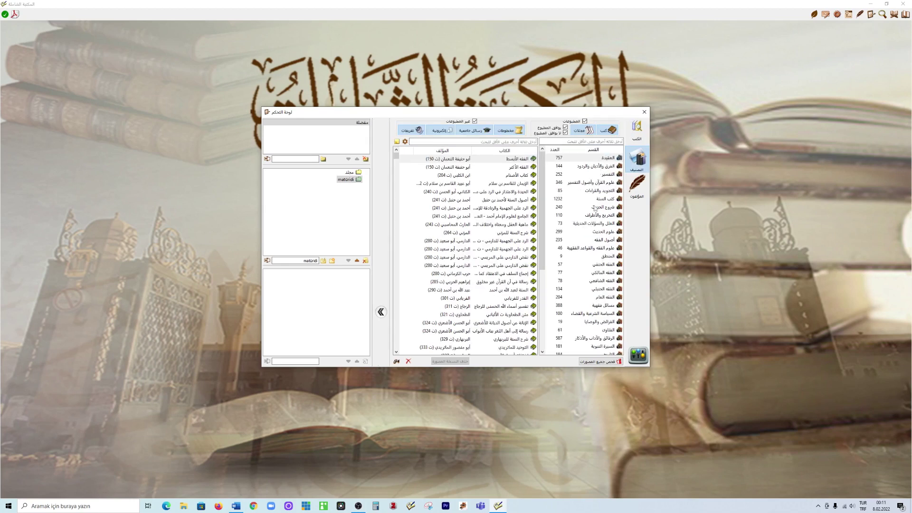
left_click(639, 140)
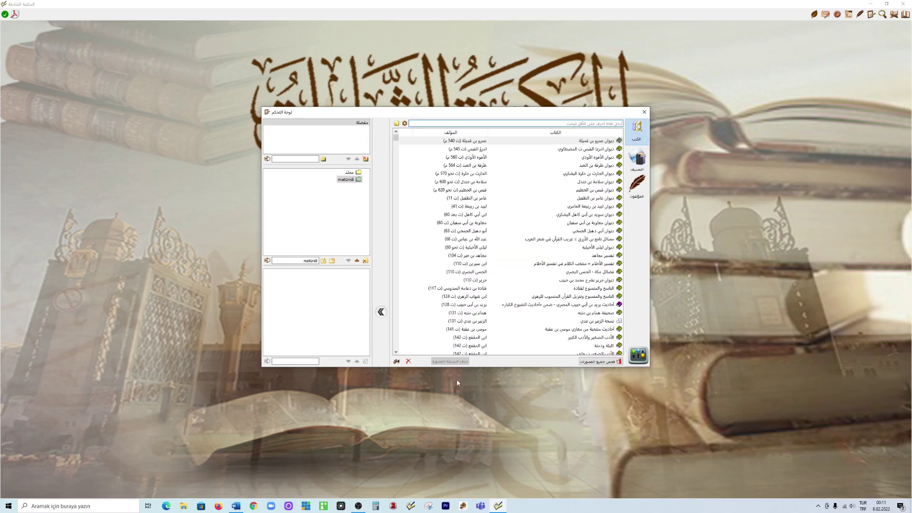
Switch to the Word document twit and copy the word ماتريدي from the end of the Arabic word list.
mouse_move(233, 508)
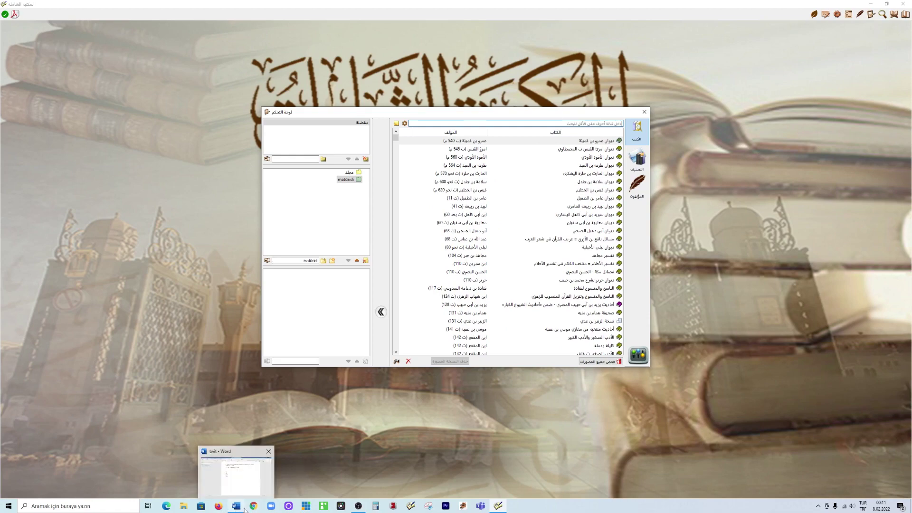
left_click(238, 483)
scroll(500, 371, "down", 3)
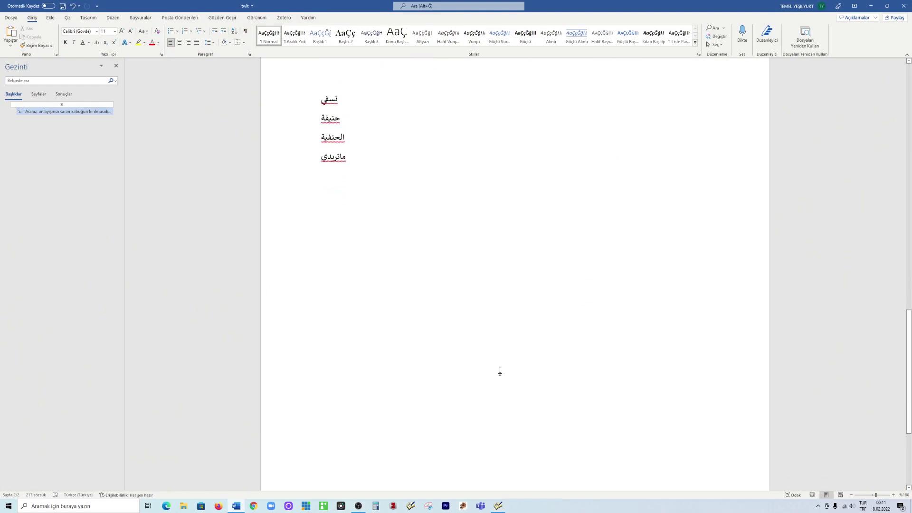
left_click(324, 157)
left_click_drag(322, 159, 352, 159)
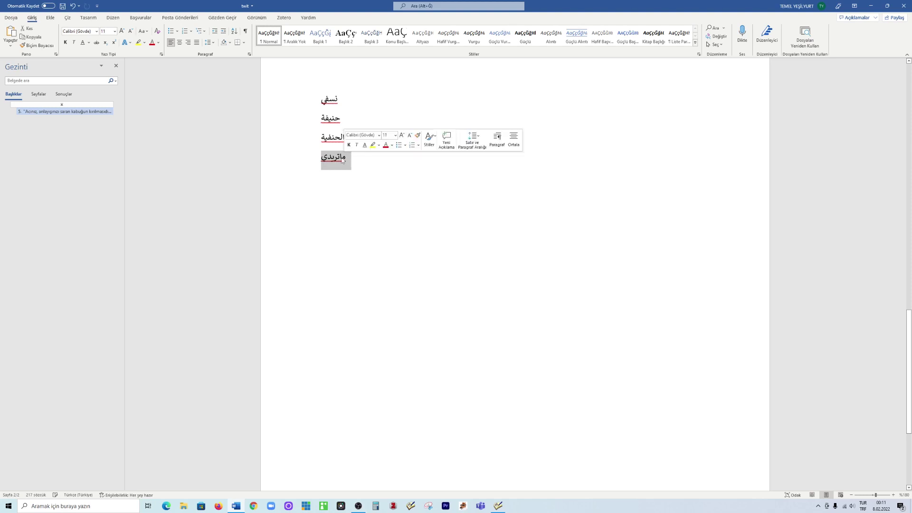
right_click(341, 158)
left_click(361, 183)
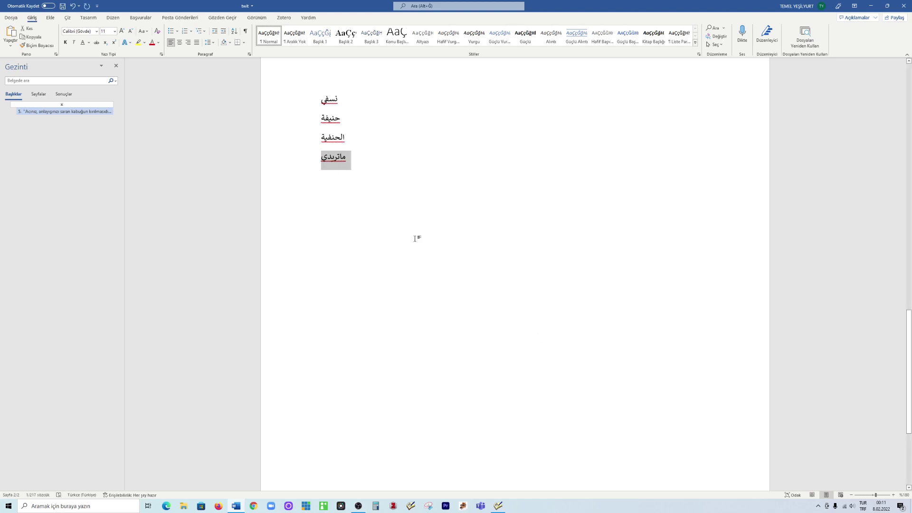
Switch back to المكتبة الشاملة and search the book list for the copied word ماتريدي.
left_click(498, 505)
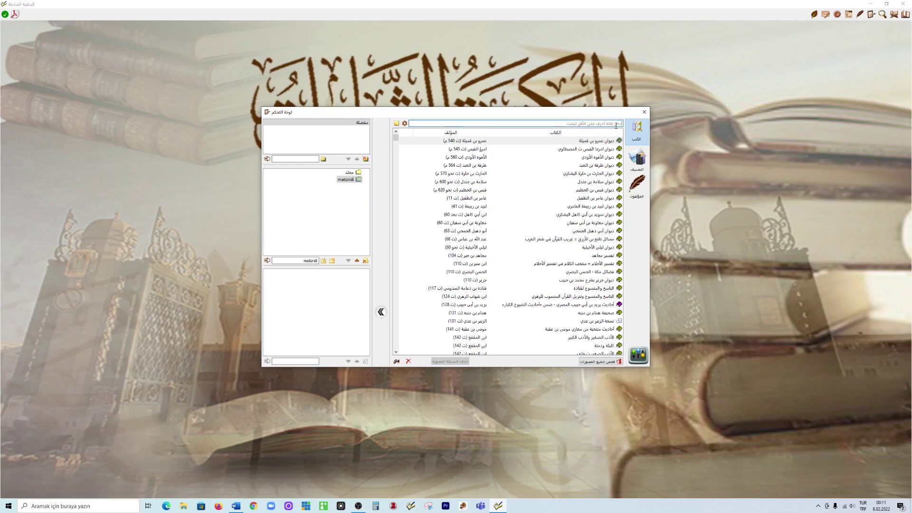
right_click(557, 123)
left_click(572, 161)
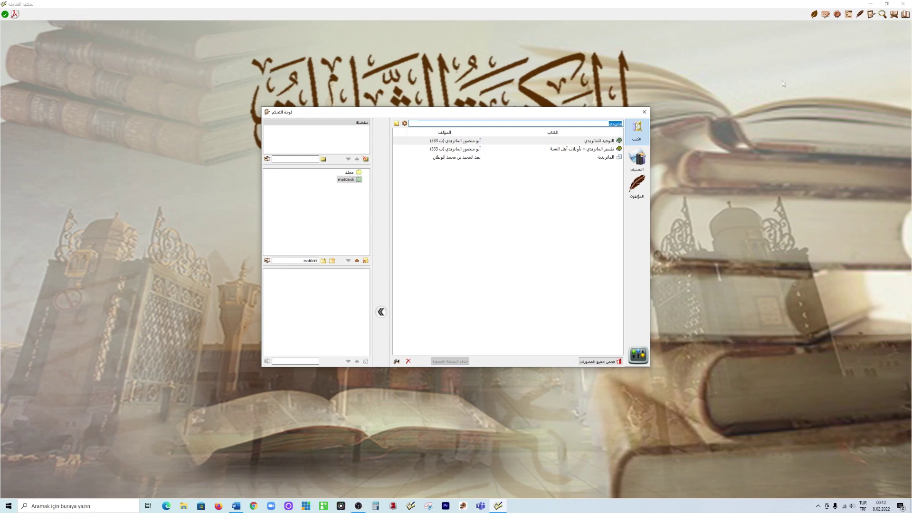
Clear the book search and repeat it with the copied word ماتريدي.
left_click(603, 124)
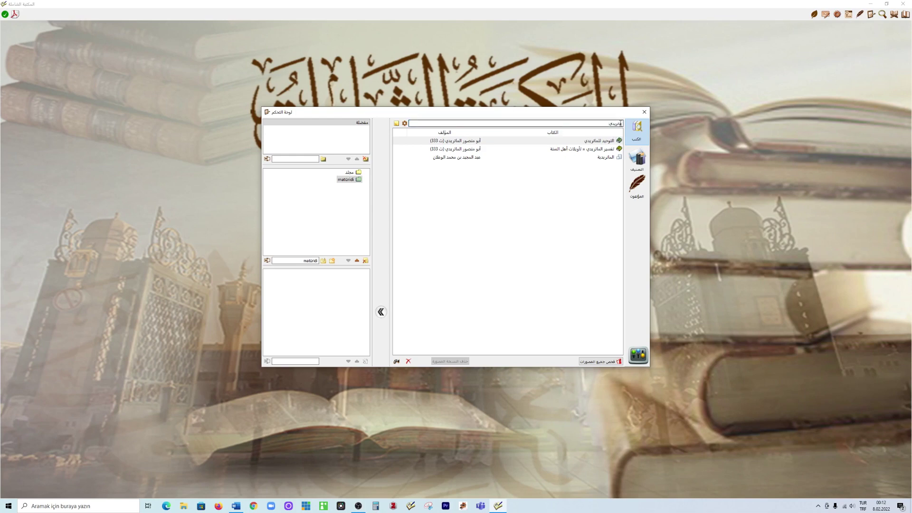
double_click(616, 123)
key("BackSpace")
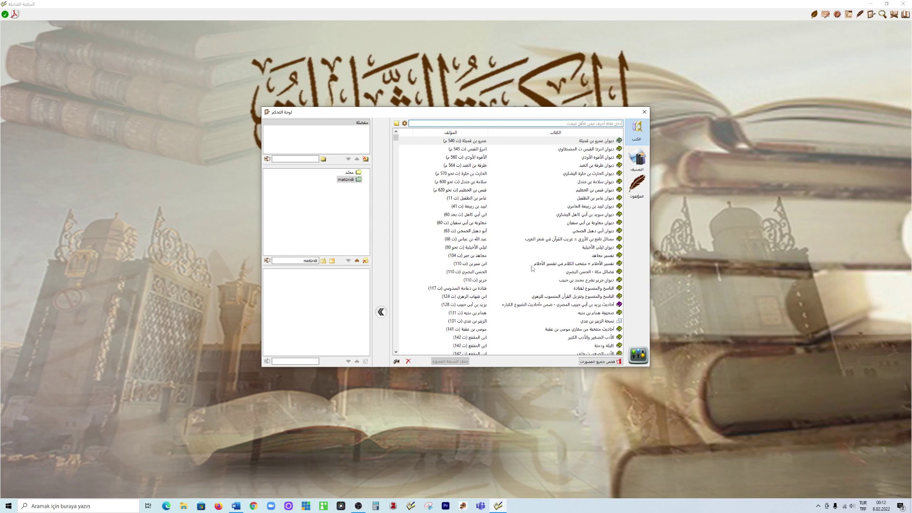
scroll(532, 269, "down", 1)
scroll(532, 269, "up", 1)
left_click(627, 130)
right_click(615, 125)
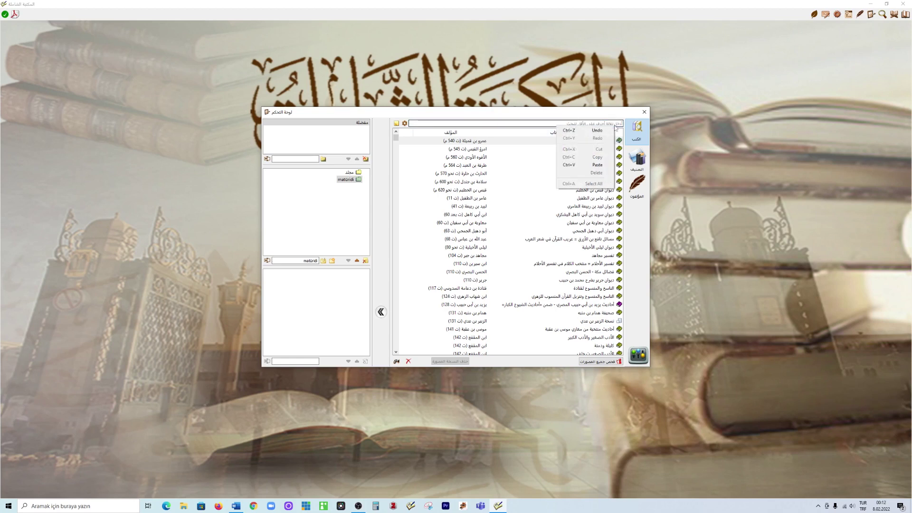
left_click(575, 165)
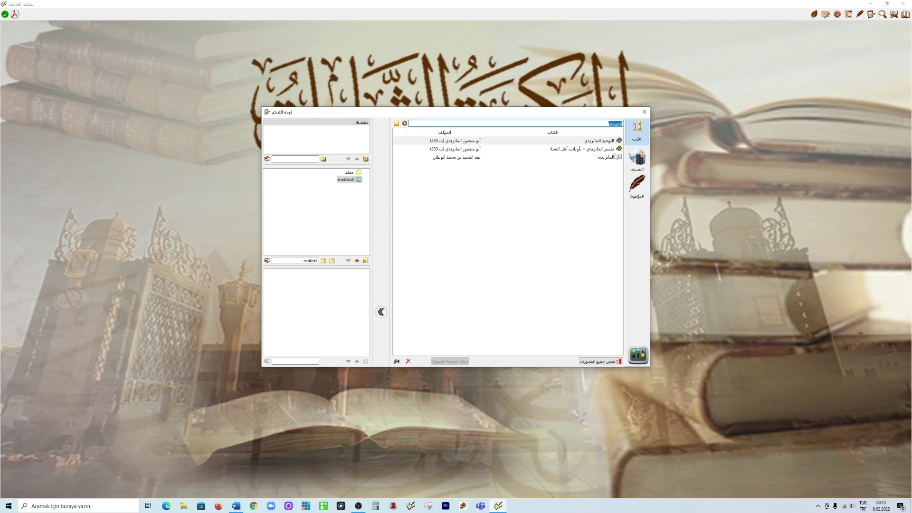
Add the books التوحيد للماتريدي, تفسير الماتريدي = تأويلات أهل السنة and الماتريدية to the matüridi folder.
left_click(604, 142)
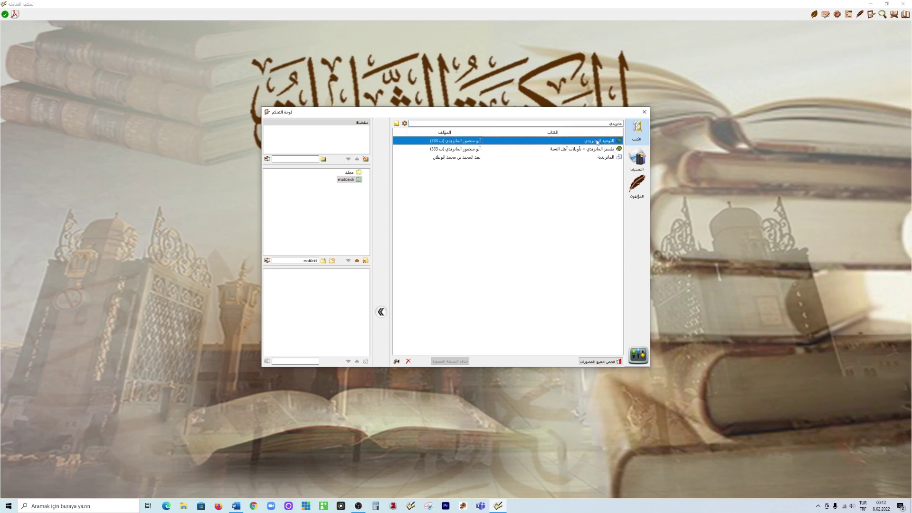
left_click(382, 313)
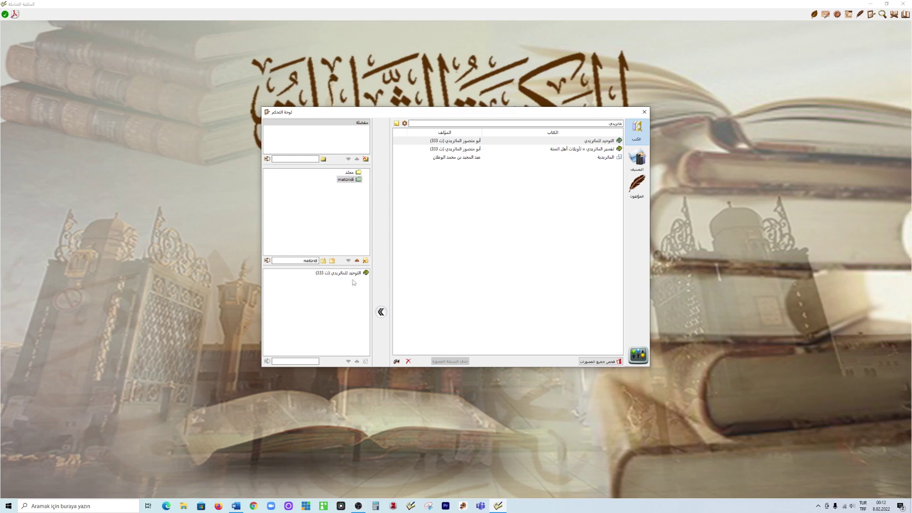
left_click(606, 150)
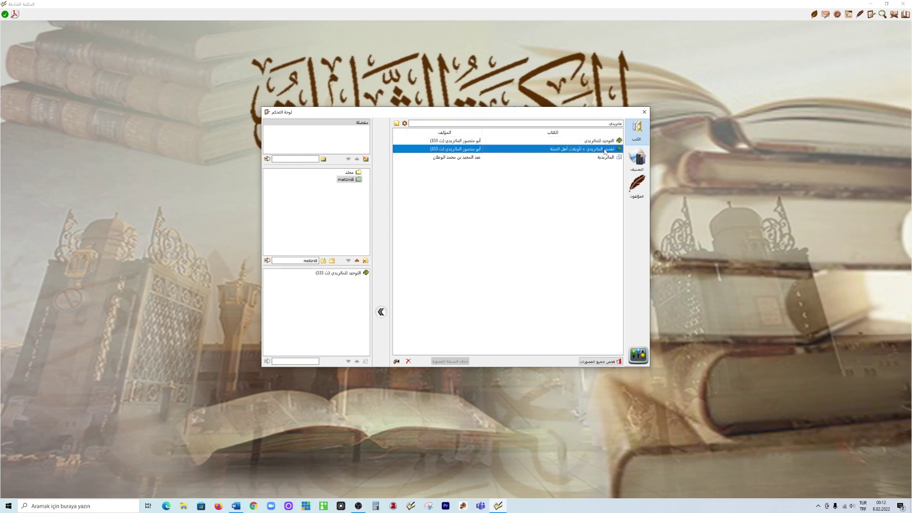
left_click(381, 312)
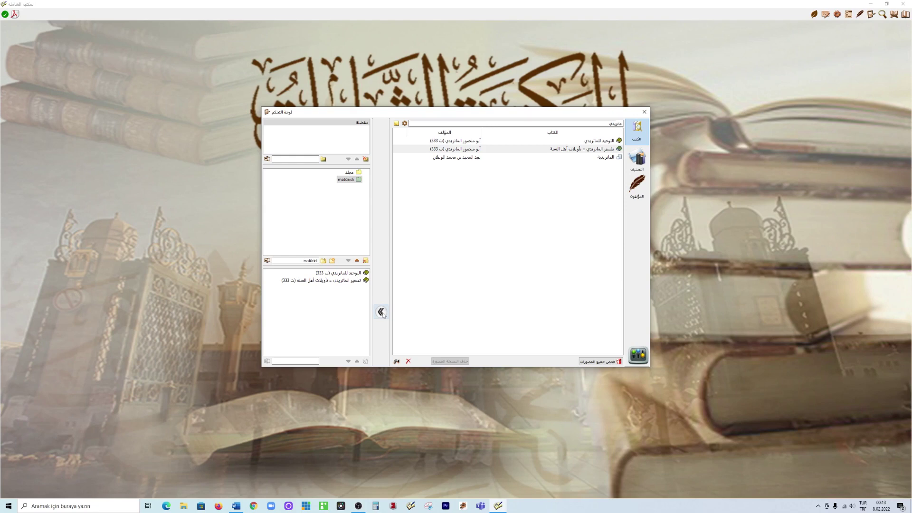
left_click(605, 159)
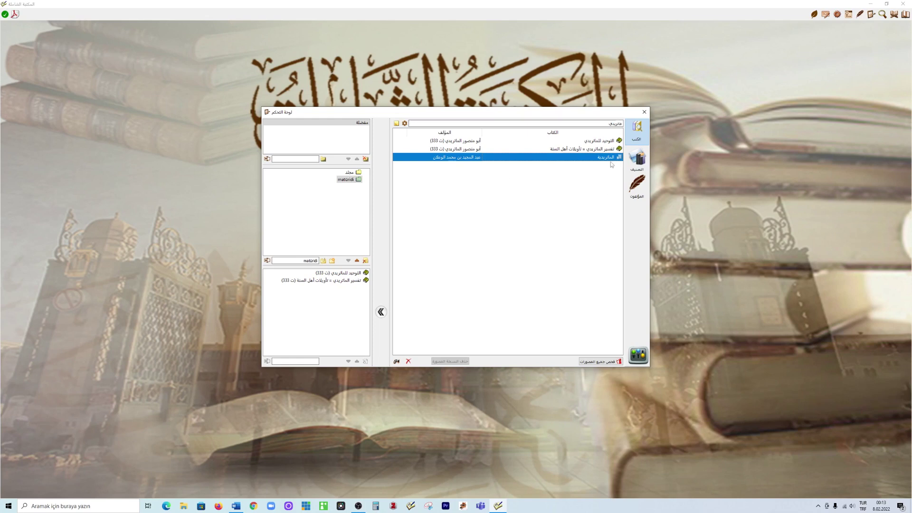
left_click(380, 313)
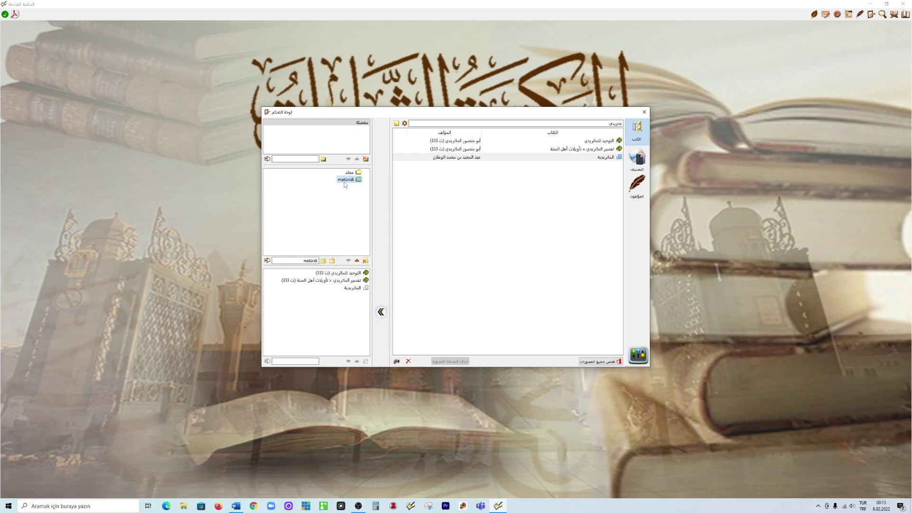
Clear the book search, then switch to the Word document and copy the word حنيفة.
left_click_drag(622, 123, 601, 122)
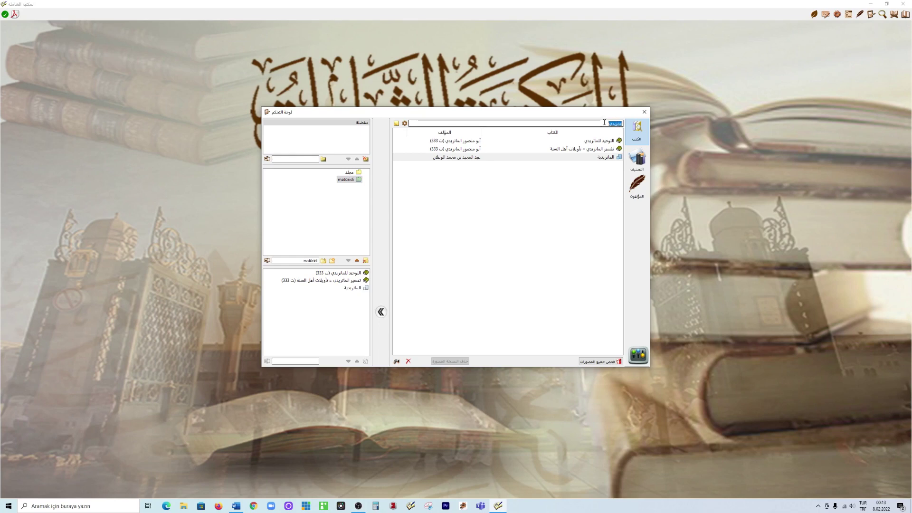
key("BackSpace")
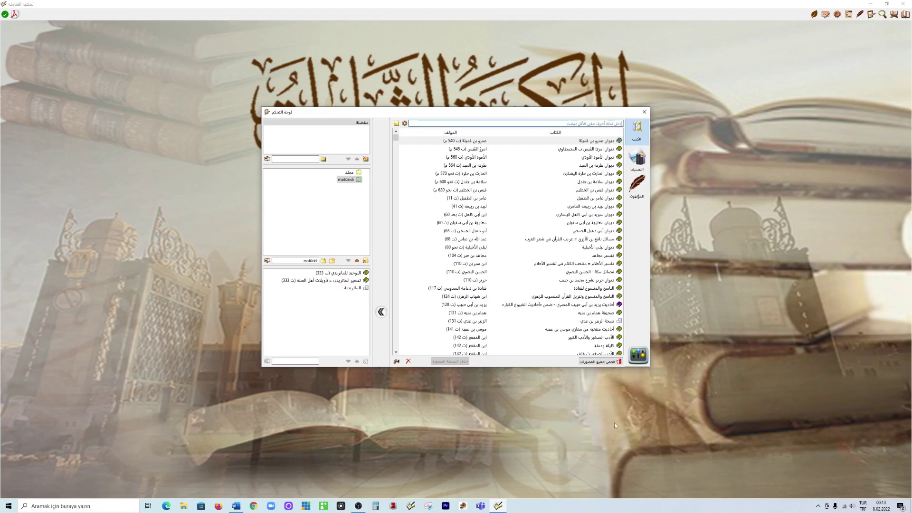
left_click(236, 506)
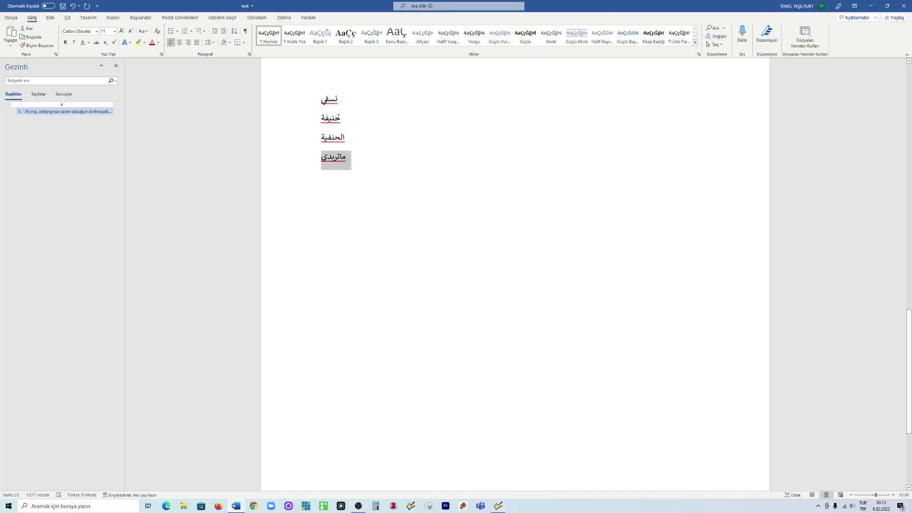
left_click_drag(322, 116, 338, 118)
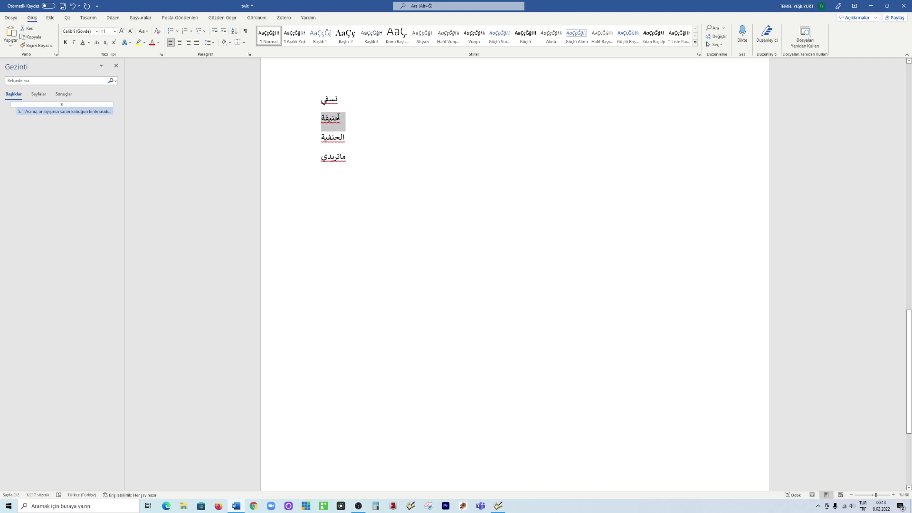
right_click(338, 118)
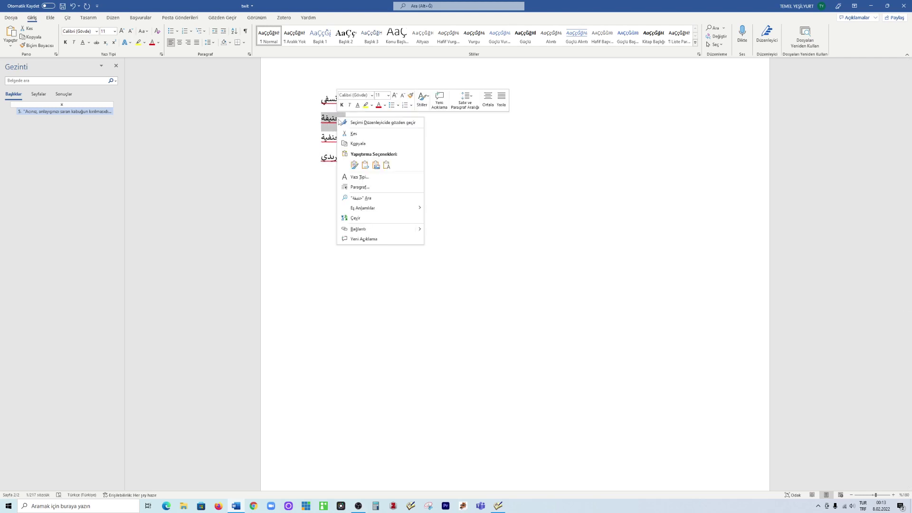
left_click(356, 143)
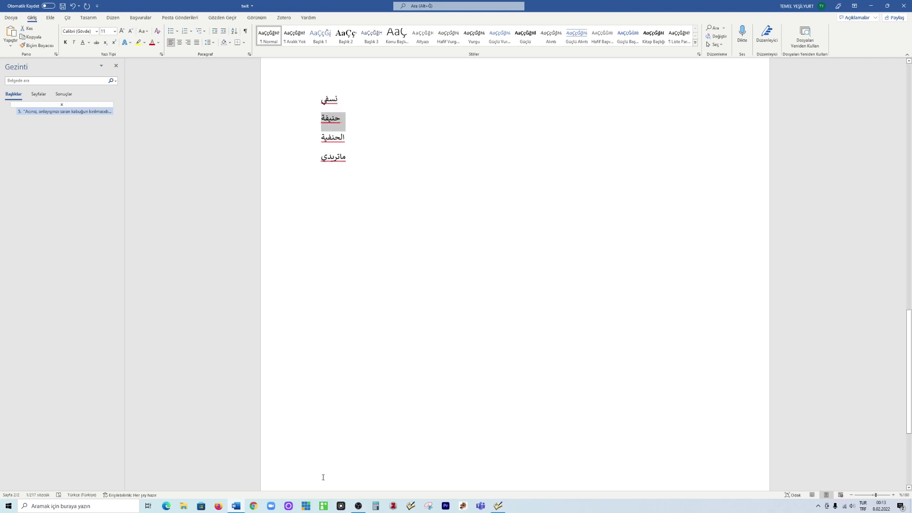
Return to المكتبة الشاملة and search the book list for the copied word حنيفة.
left_click(498, 506)
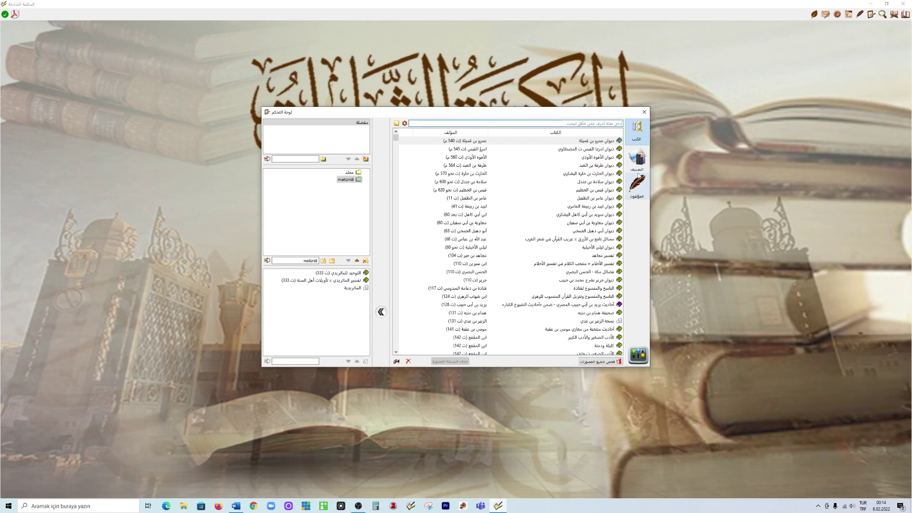
right_click(614, 125)
left_click(591, 161)
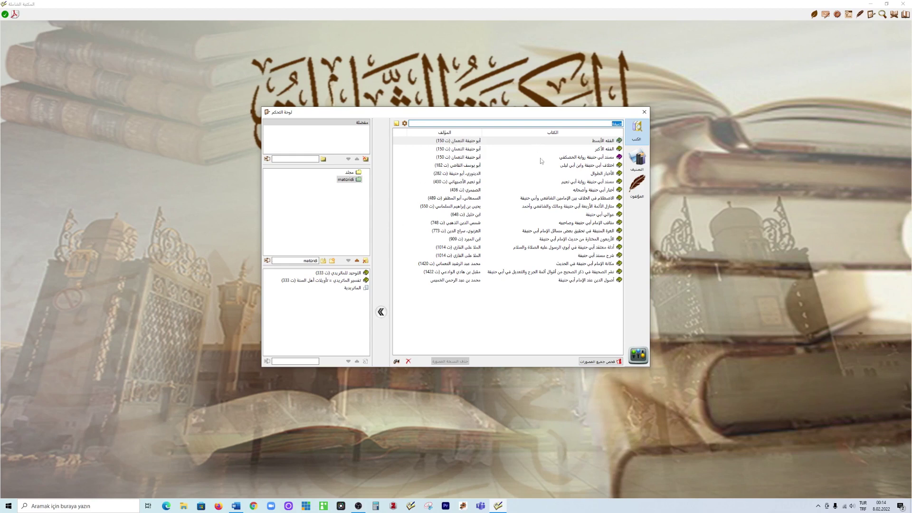
Add the books الفقه الأبسط and الفقه الأكبر by أبو حنيفة النعمان to the matüridi folder.
left_click(603, 143)
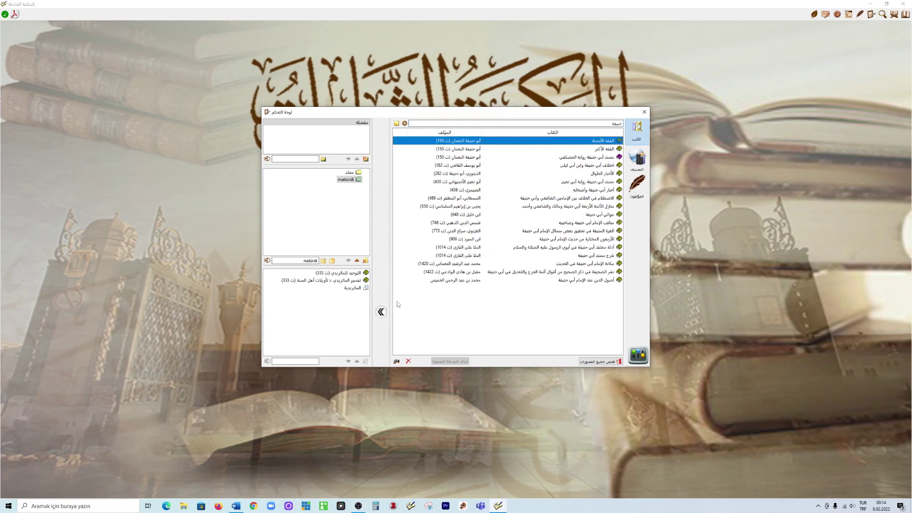
left_click(381, 311)
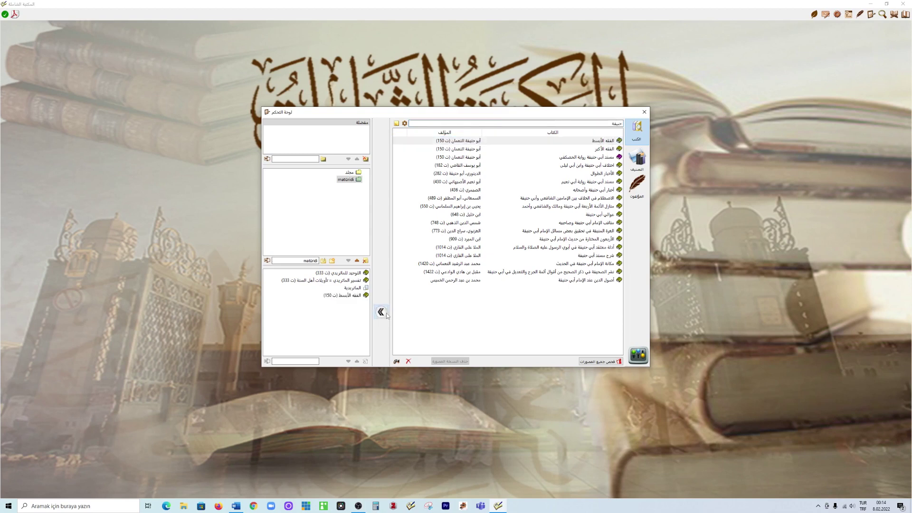
left_click(605, 143)
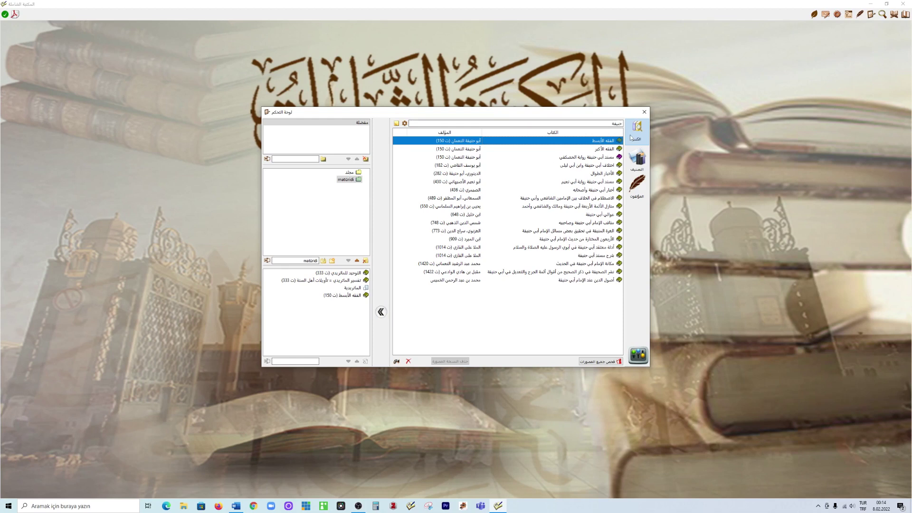
left_click(380, 311)
left_click(381, 312)
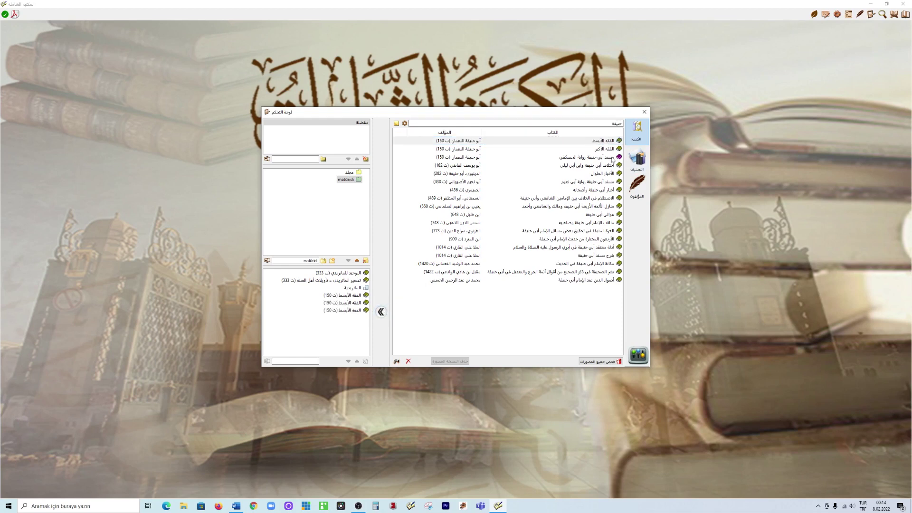
left_click(613, 150)
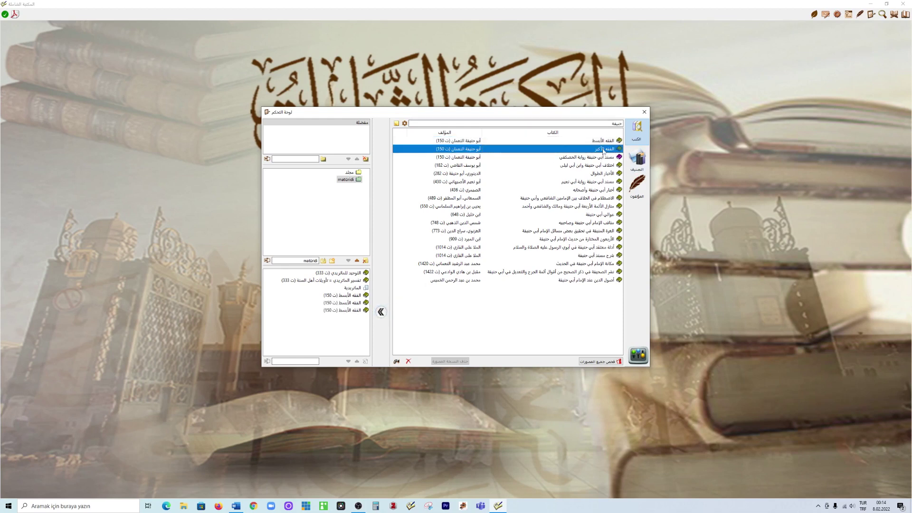
left_click(397, 360)
double_click(601, 141)
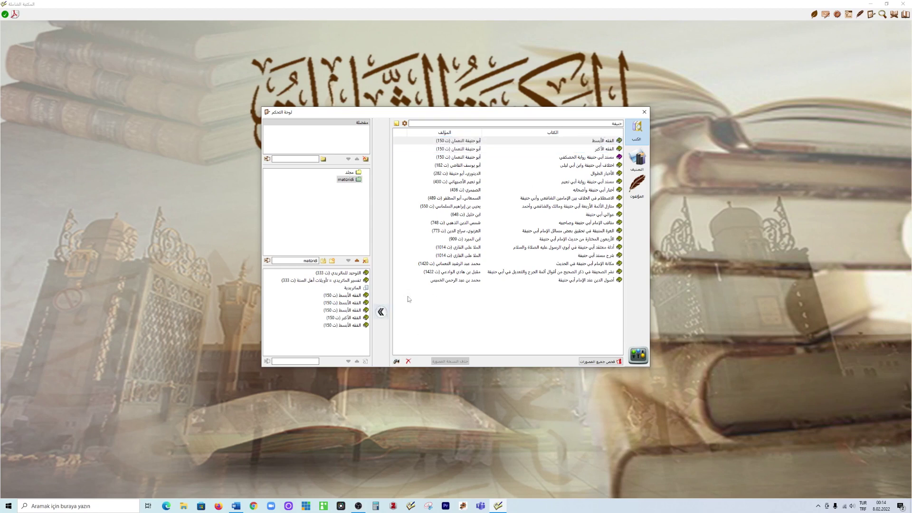
left_click(606, 149)
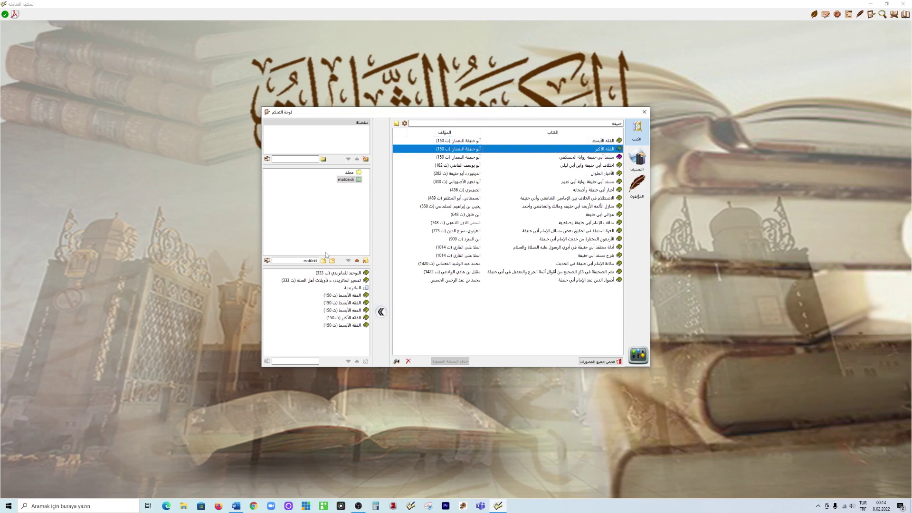
left_click(381, 312)
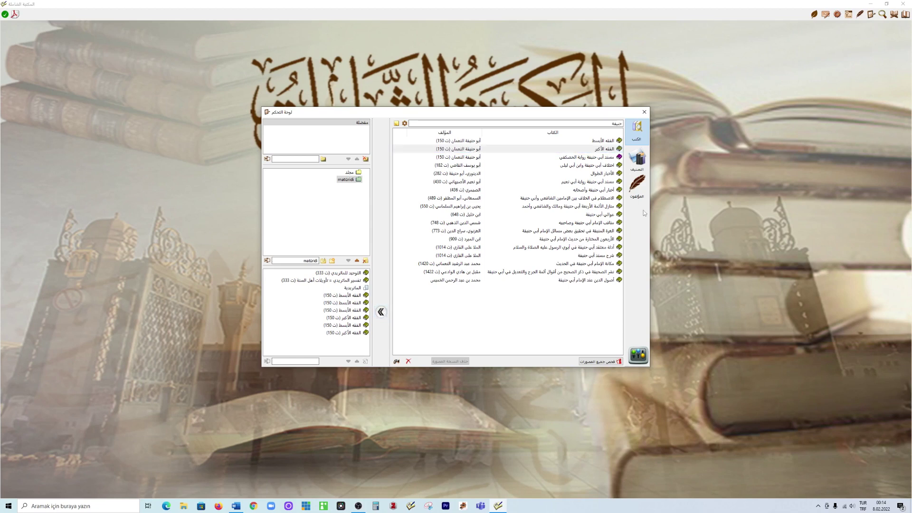
Check the details of the listed books and add مناقب الإمام أبي حنيفة وصاحبيه to the matüridi folder.
mouse_move(585, 176)
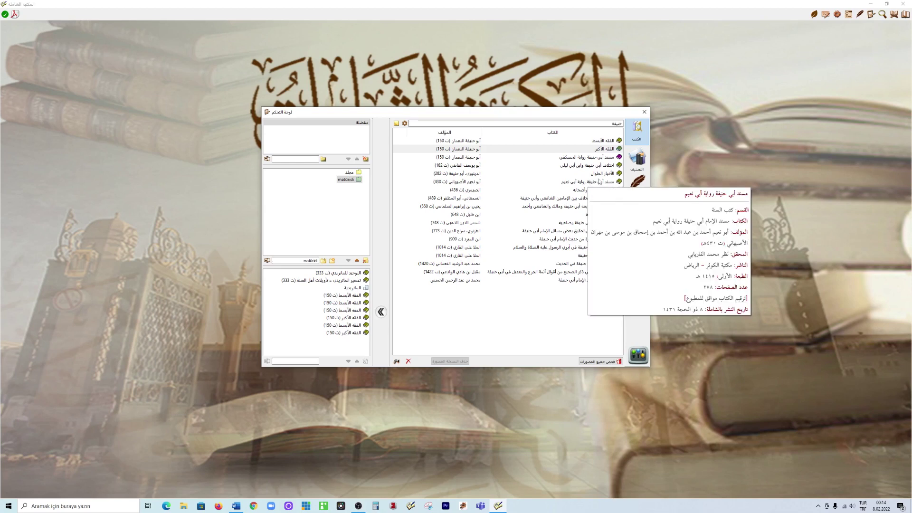
mouse_move(611, 164)
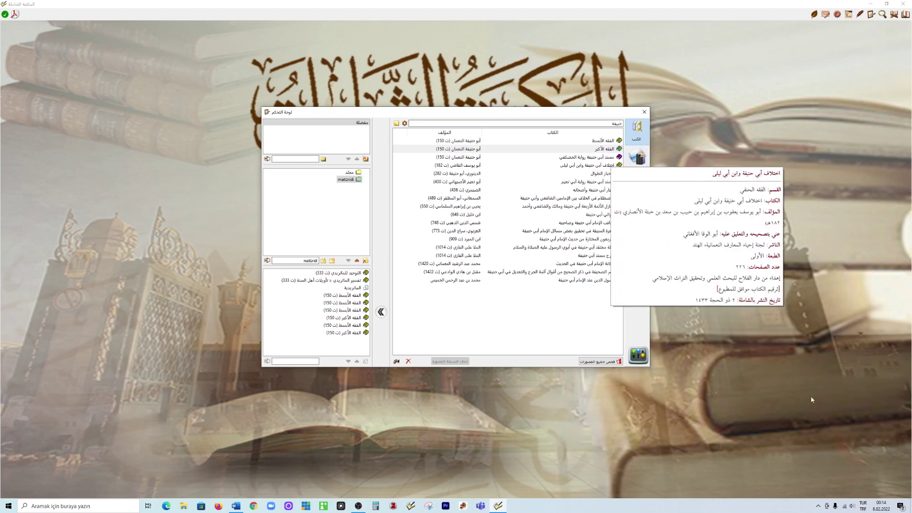
left_click(578, 224)
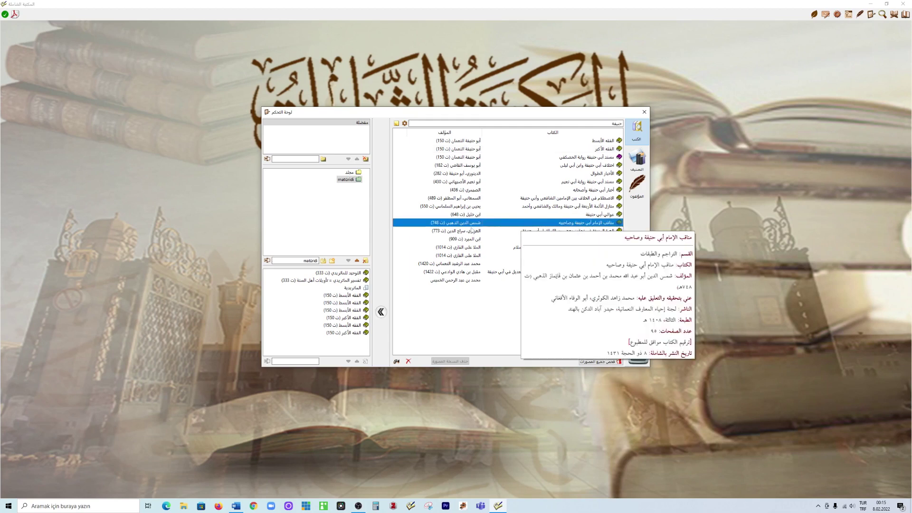
mouse_move(455, 230)
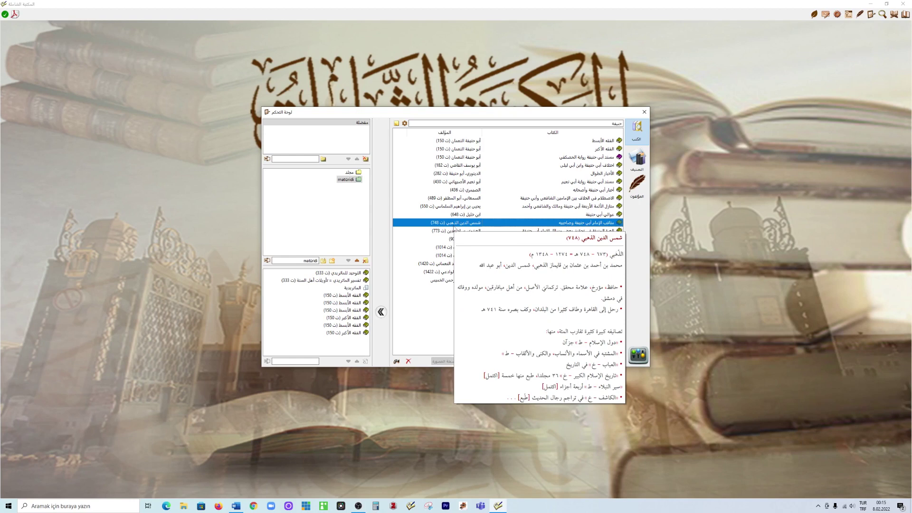
left_click(381, 312)
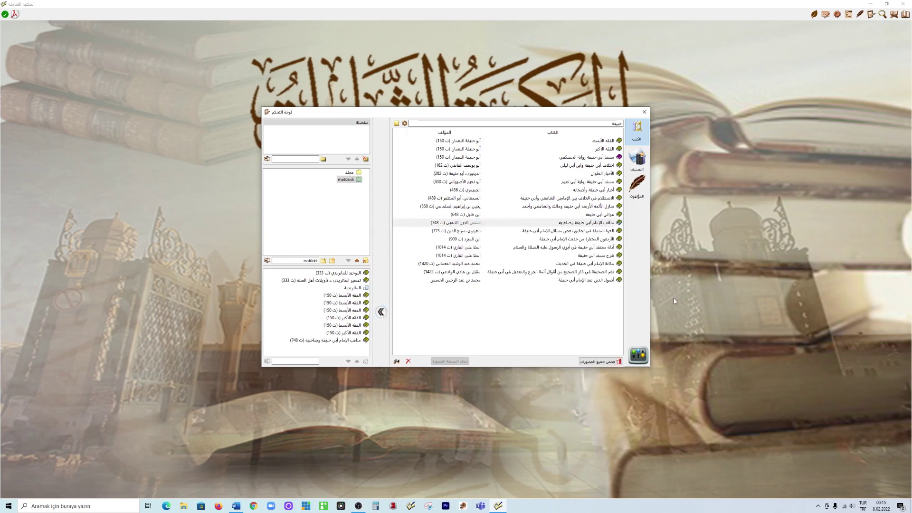
Add the books مسند أبي حنيفة رواية الحصكفي and شرح مسند أبي حنيفة to the matüridi folder.
left_click(605, 256)
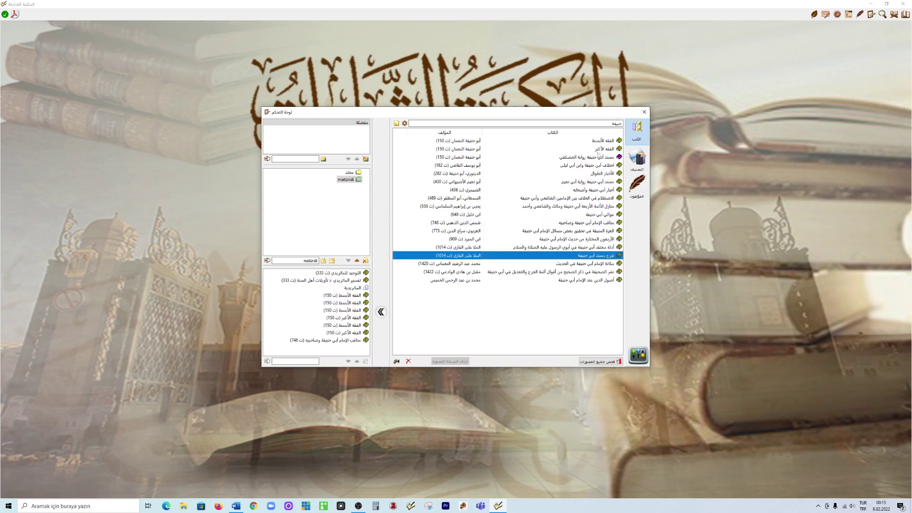
left_click(592, 158)
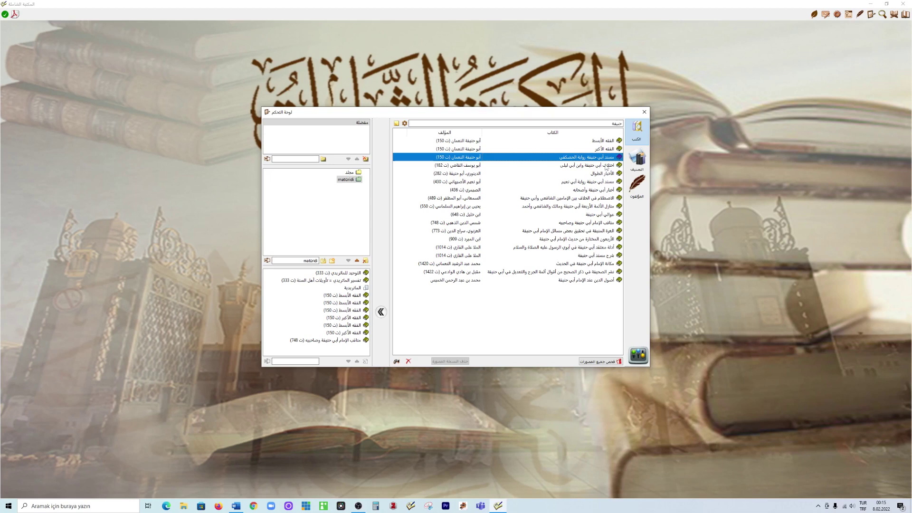
left_click(380, 311)
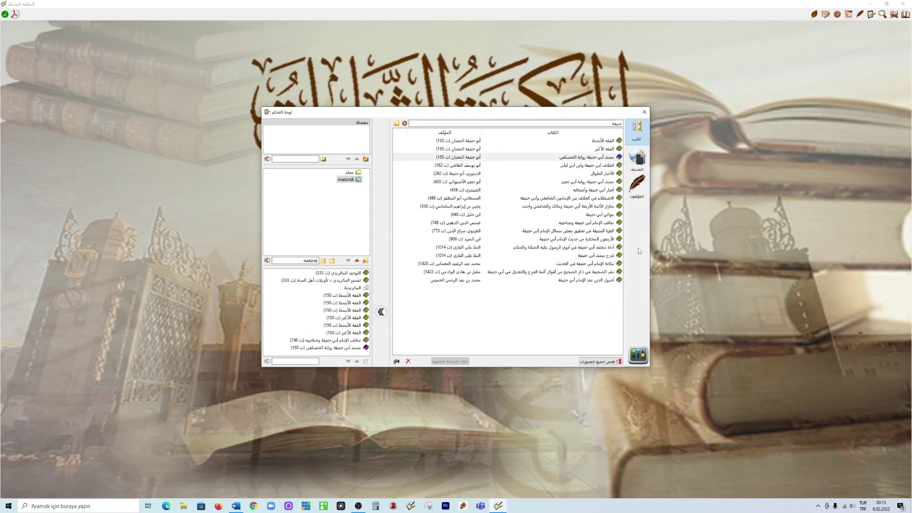
left_click(612, 256)
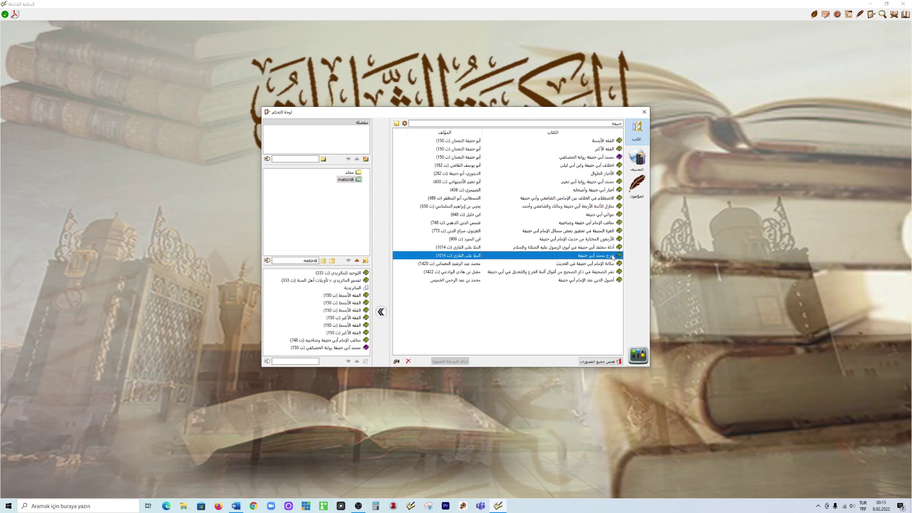
left_click(380, 312)
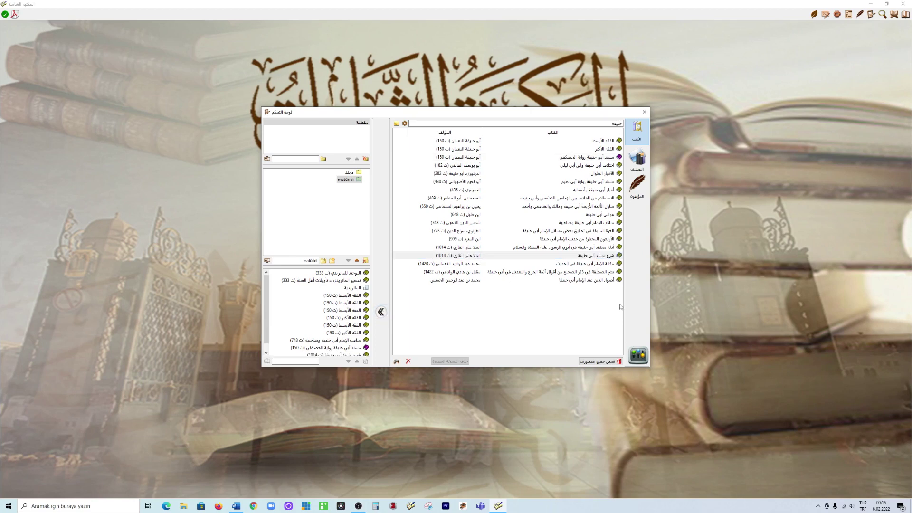
Add the book أصول الدين عند الإمام أبي حنيفة to the matüridi folder and check the folder's contents.
left_click(575, 282)
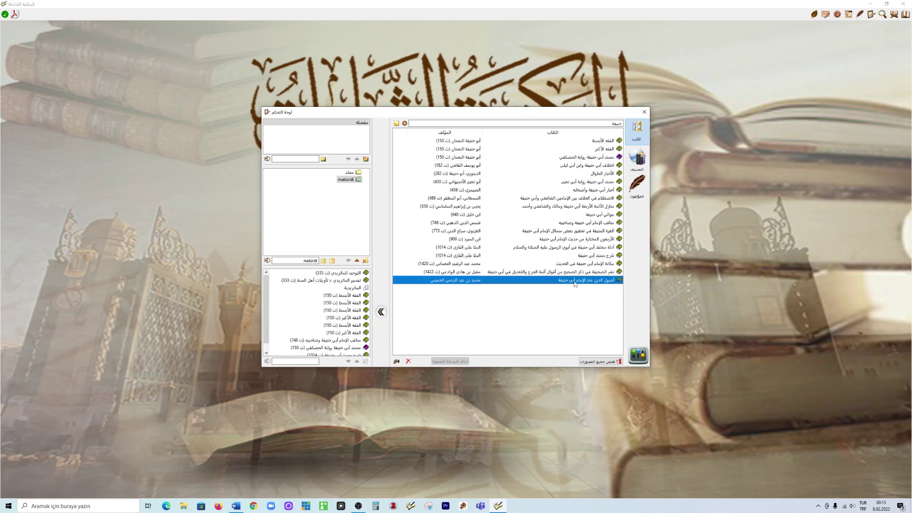
left_click(381, 314)
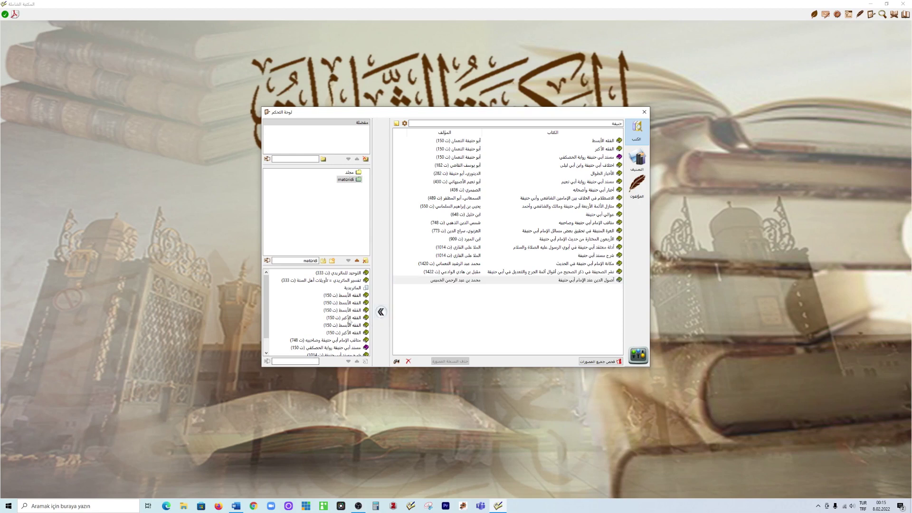
scroll(350, 322, "down", 1)
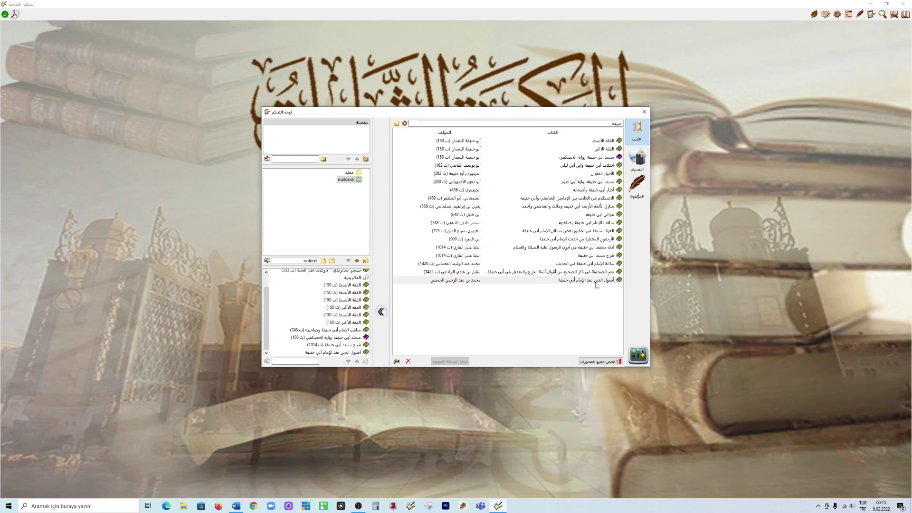
mouse_move(597, 285)
Switch to the Word document and copy the word الحنفية.
left_click(236, 506)
double_click(332, 137)
key("ctrl+c")
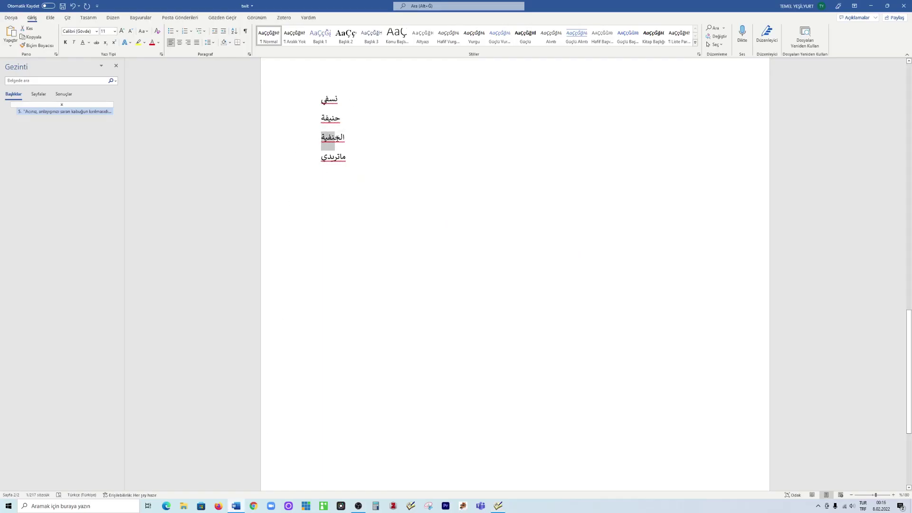
Return to المكتبة الشاملة and replace the book search term with the copied word الحنفية.
left_click(497, 506)
double_click(607, 122)
key("BackSpace")
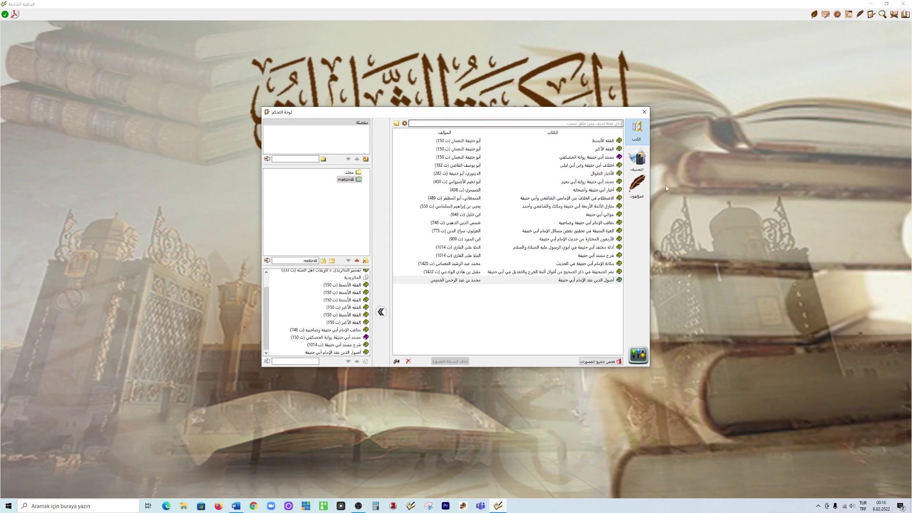
key("ctrl+v")
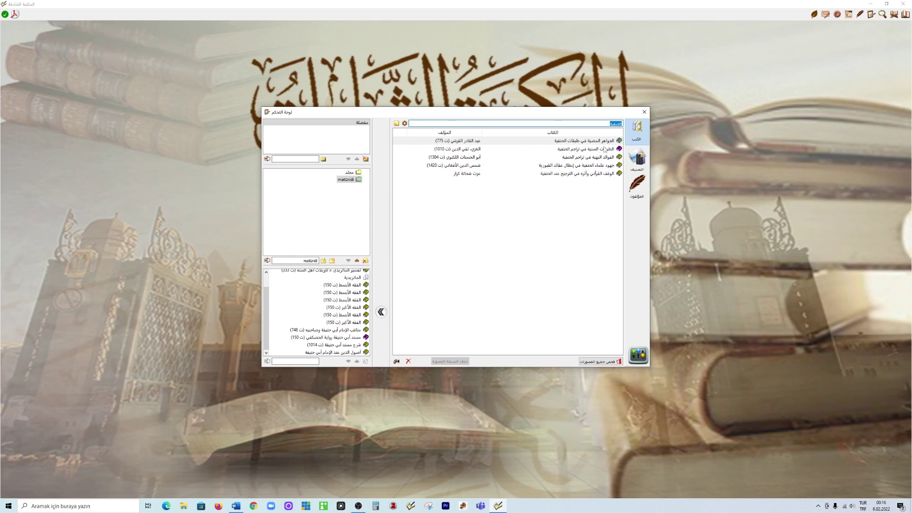
Add the books الجواهر المضية في طبقات الحنفية and الطبقات السنية في تراجم الحنفية to the matüridi folder.
mouse_move(606, 146)
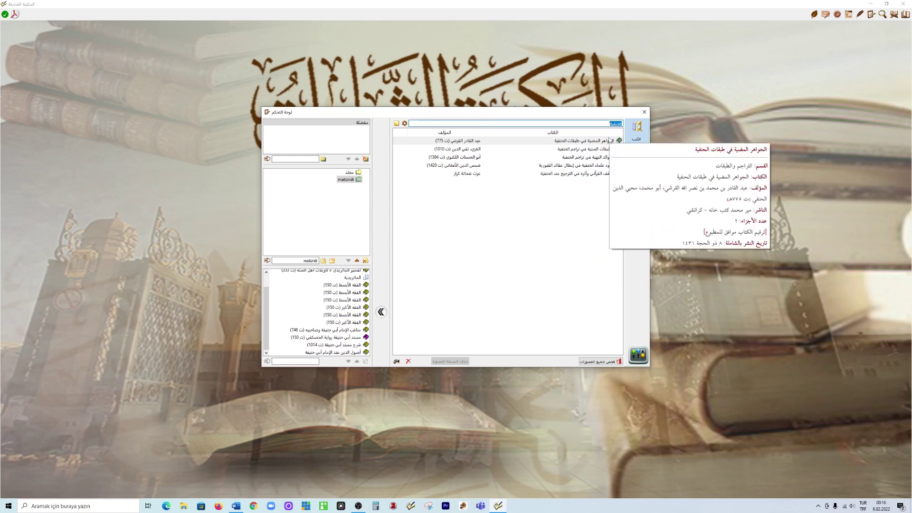
left_click(577, 142)
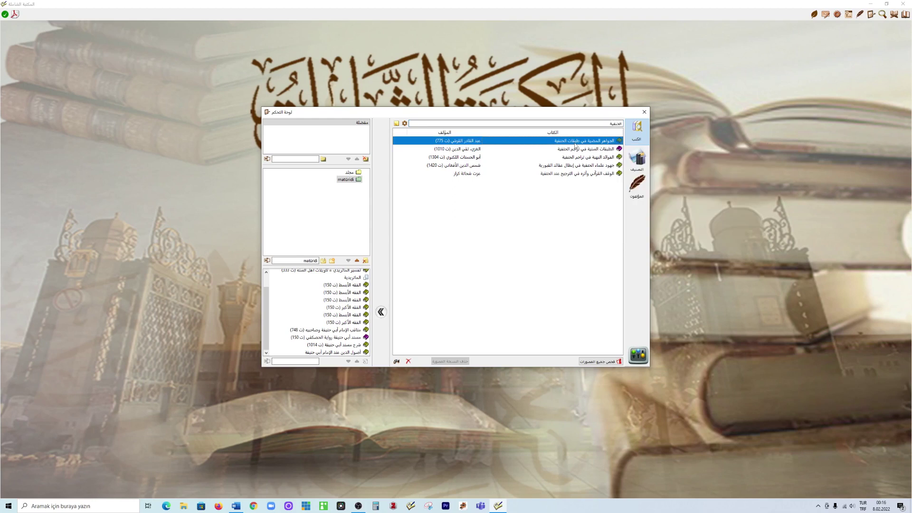
left_click(381, 312)
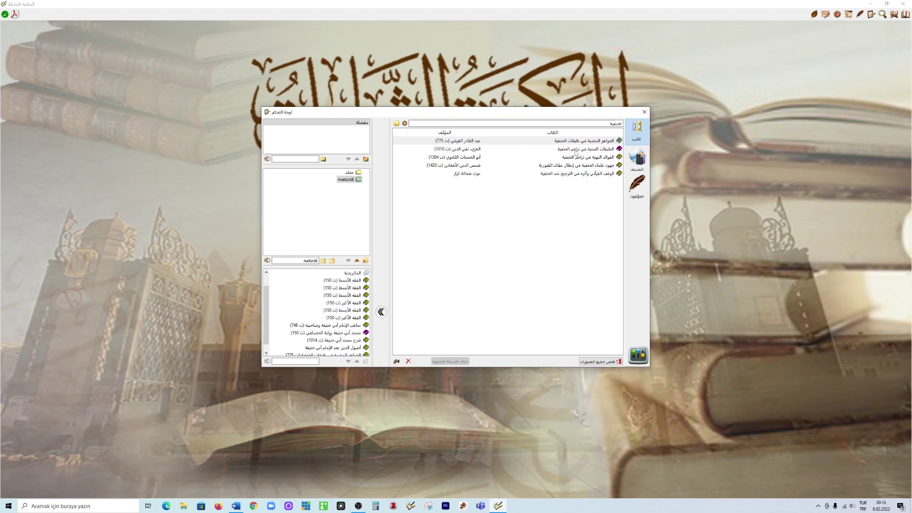
left_click(575, 151)
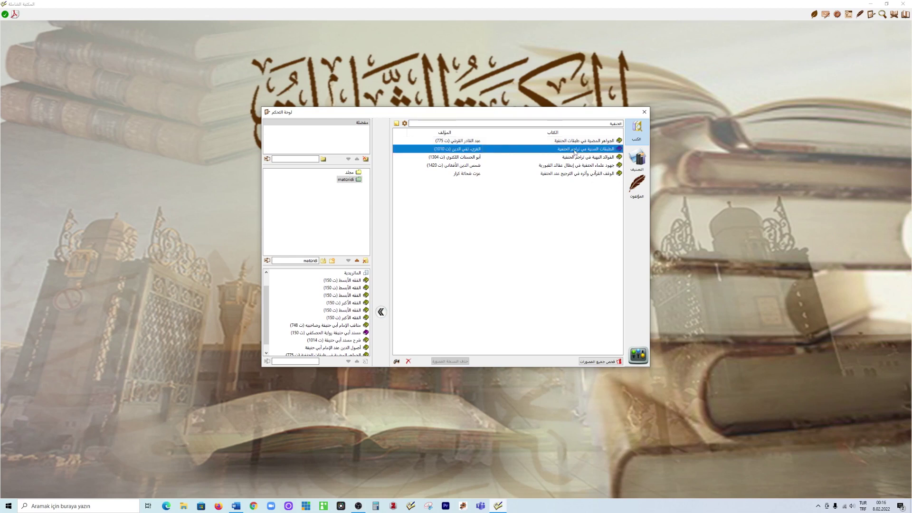
left_click(381, 312)
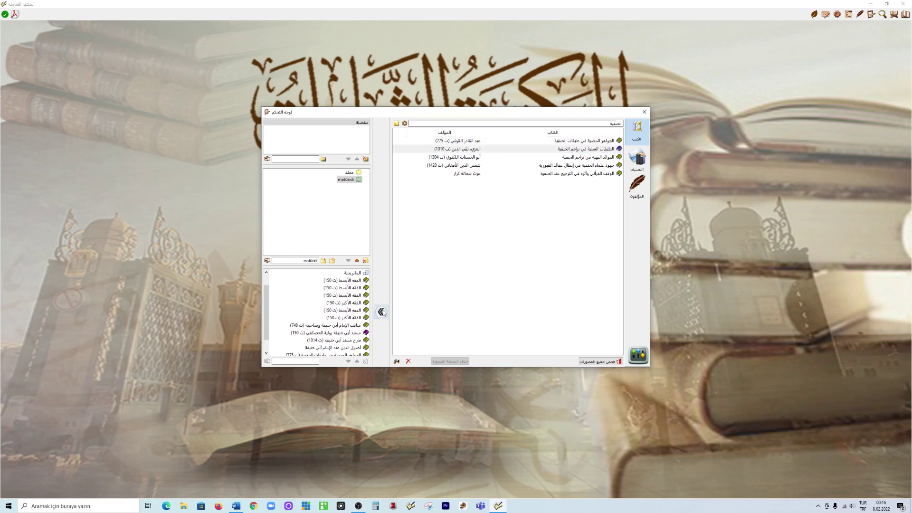
Add the books الفوائد البهية في تراجم الحنفية and جهود علماء الحنفية في إبطال عقائد القبورية to the matüridi folder.
left_click(606, 160)
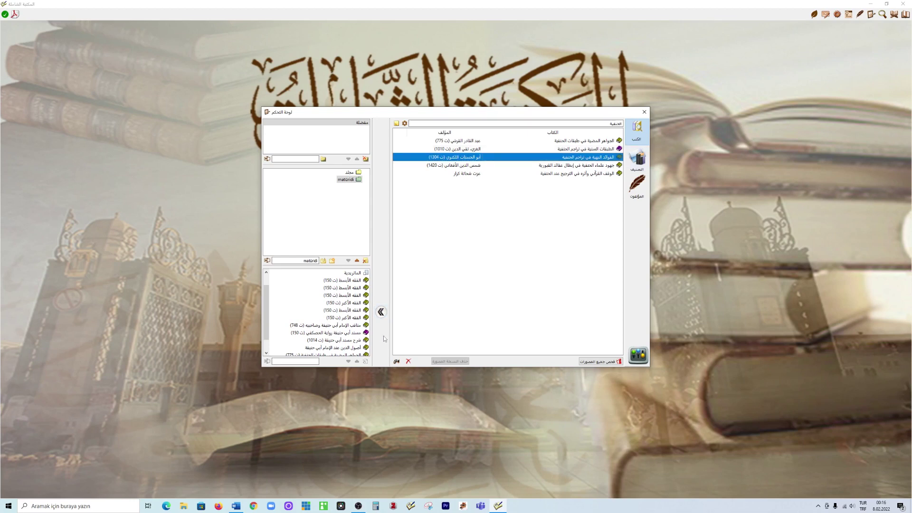
left_click(380, 311)
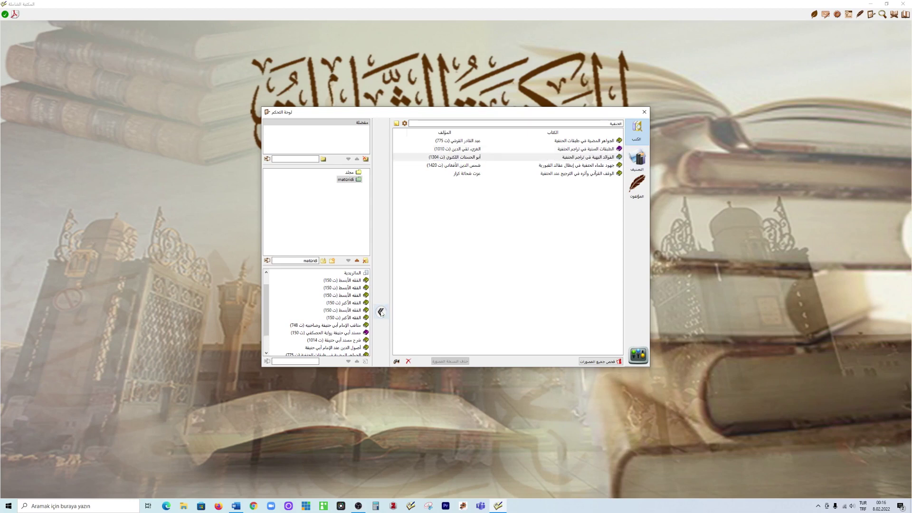
key("Down")
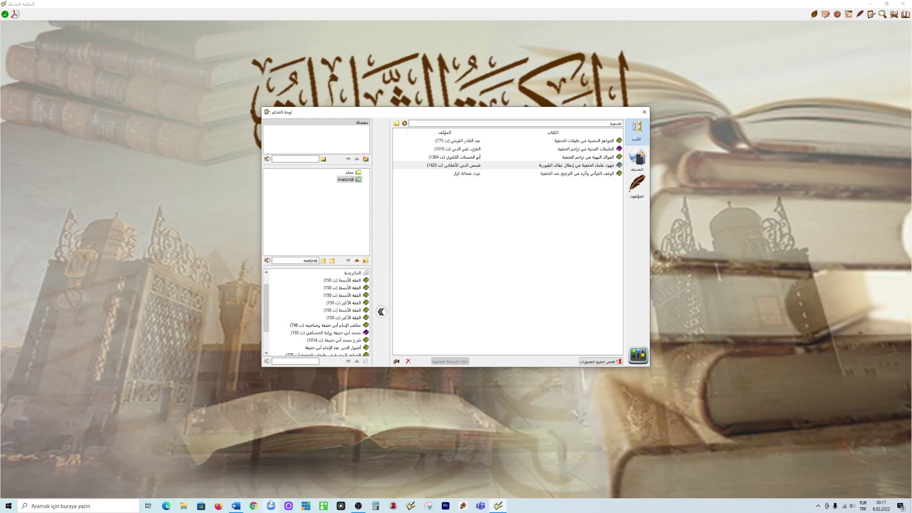
Switch to the Word document and copy the word نسفي.
left_click(236, 505)
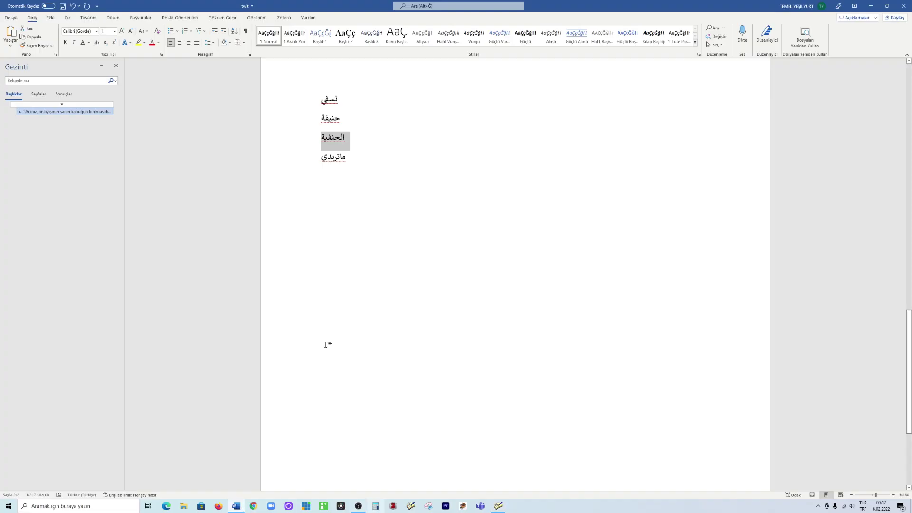
left_click_drag(325, 100, 338, 104)
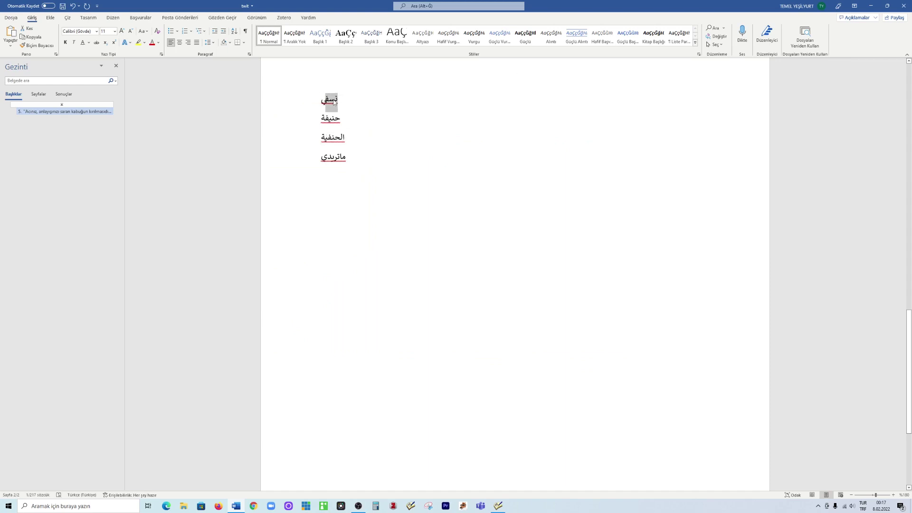
right_click(338, 105)
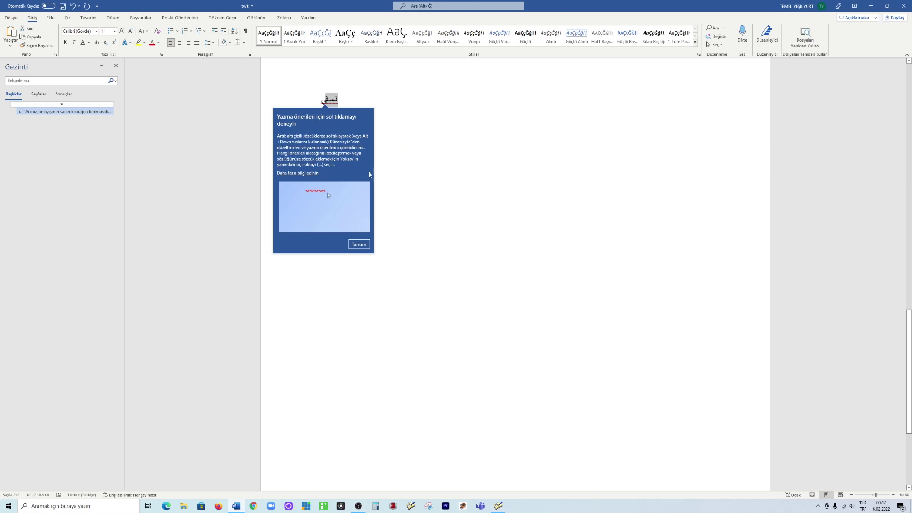
left_click(364, 246)
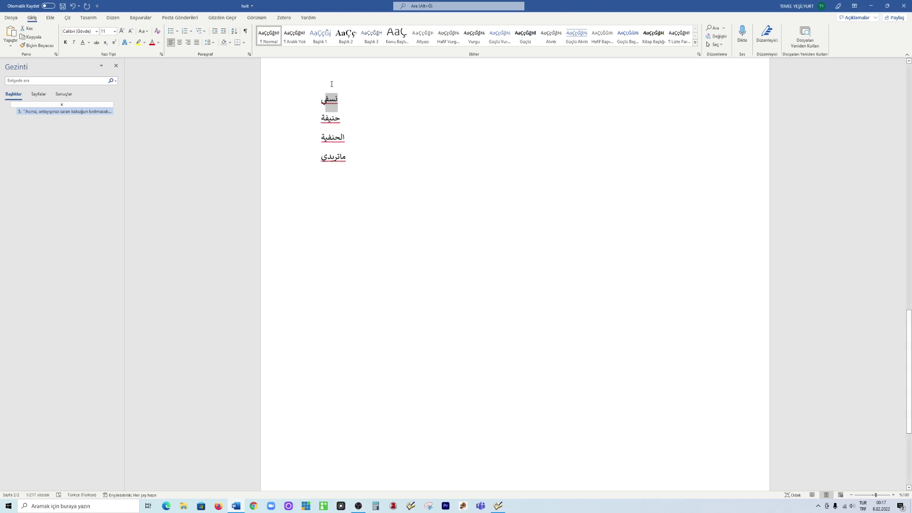
left_click(341, 100)
double_click(341, 100)
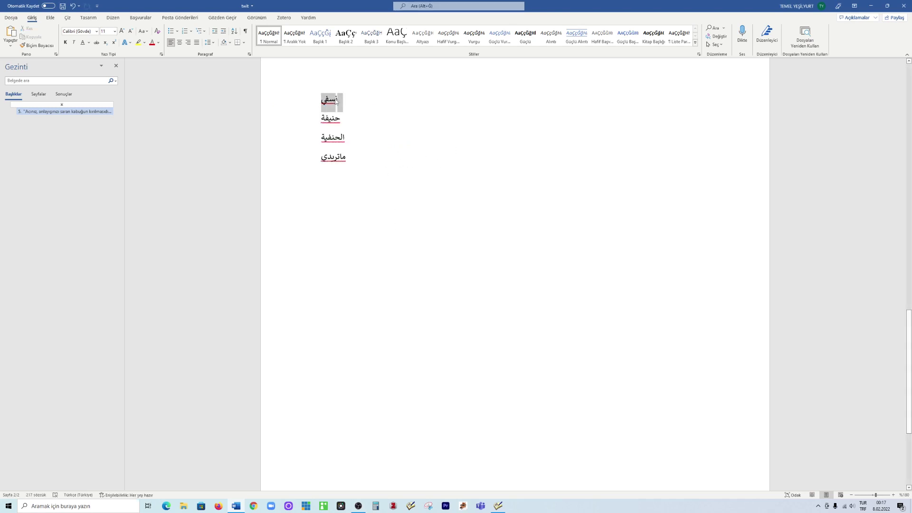
right_click(336, 102)
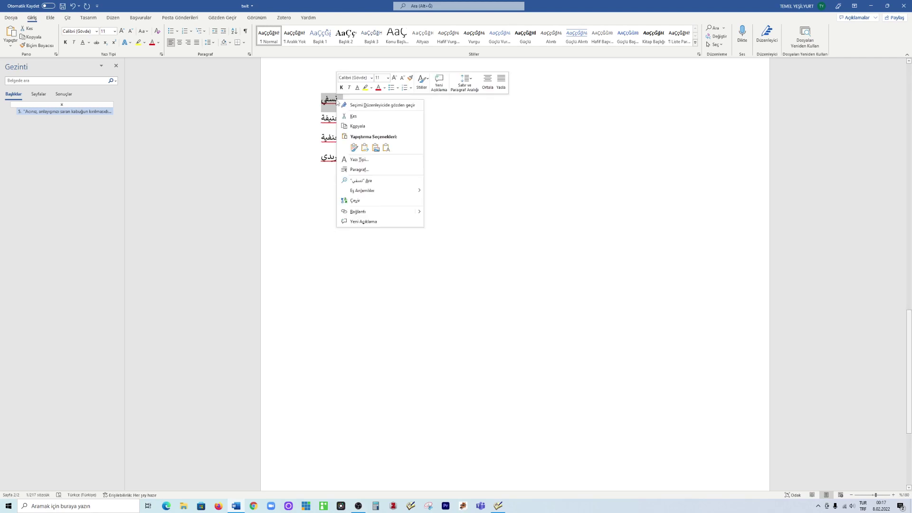
left_click(364, 125)
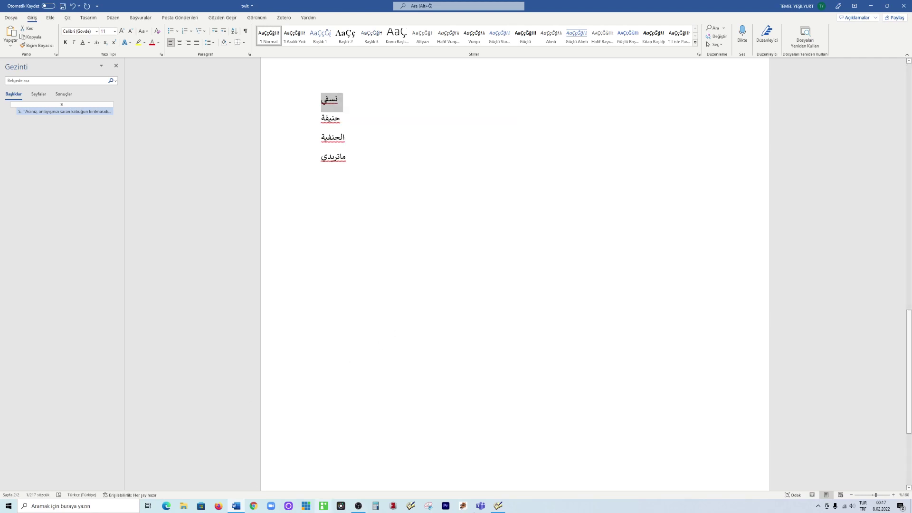
Return to المكتبة الشاملة and replace the book search term with the copied word نسفي.
left_click(496, 506)
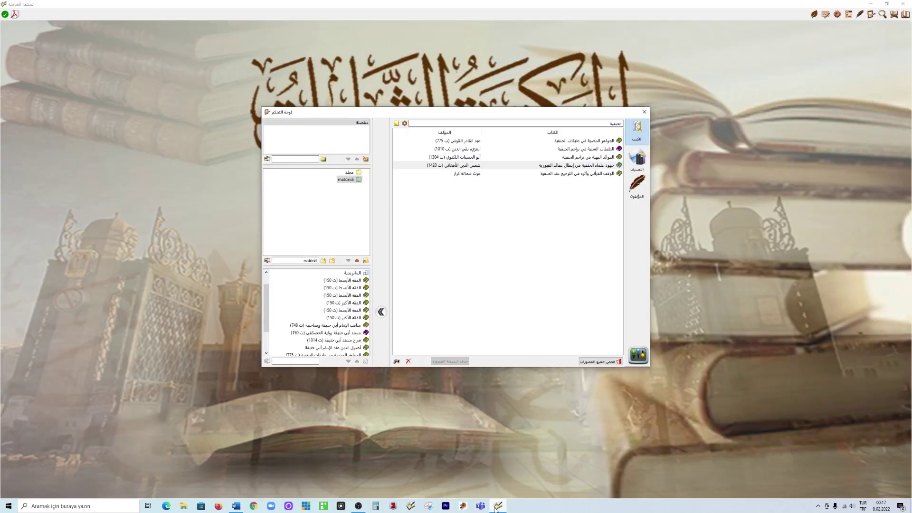
left_click(626, 124)
key("ctrl+a")
key("ctrl+v")
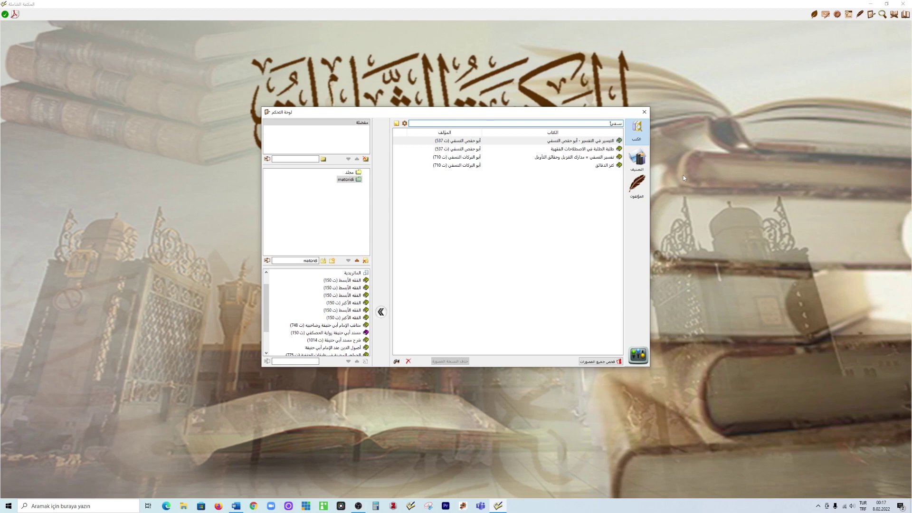
Add the books التيسير في التفسير, تفسير النسفي = مدارك التنزيل وحقائق التأويل and كنز الدقائق to the matüridi folder.
key("Down")
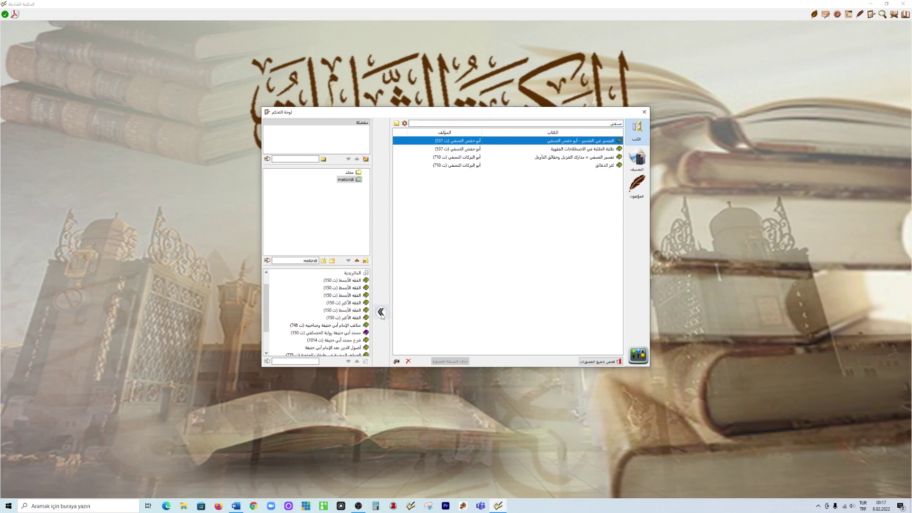
key("Down")
key("Down")
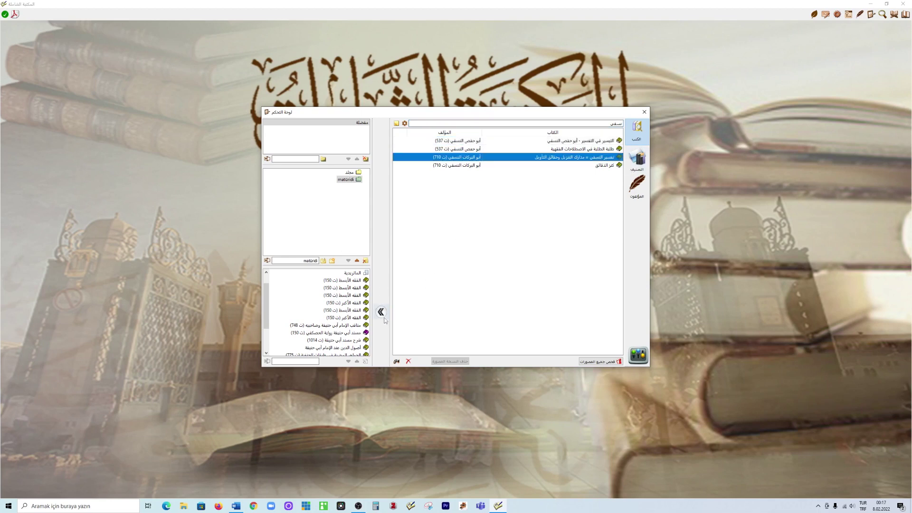
left_click(383, 315)
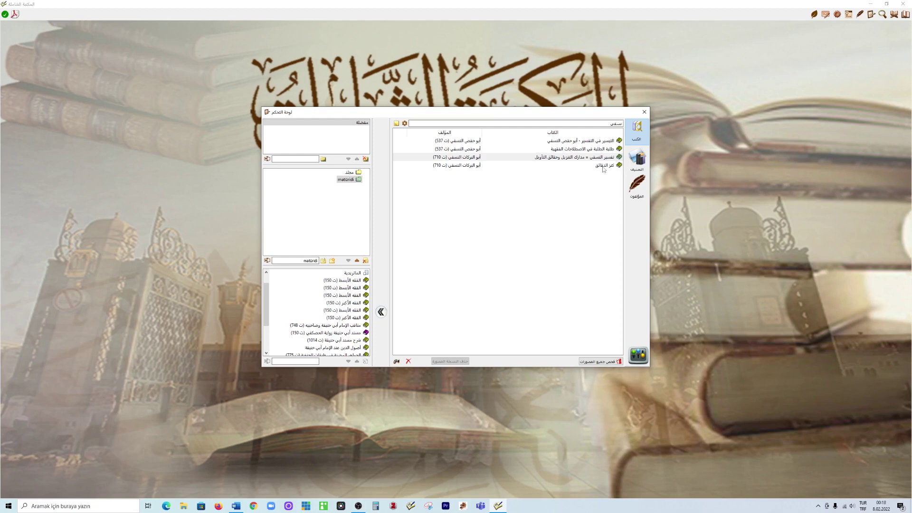
mouse_move(604, 168)
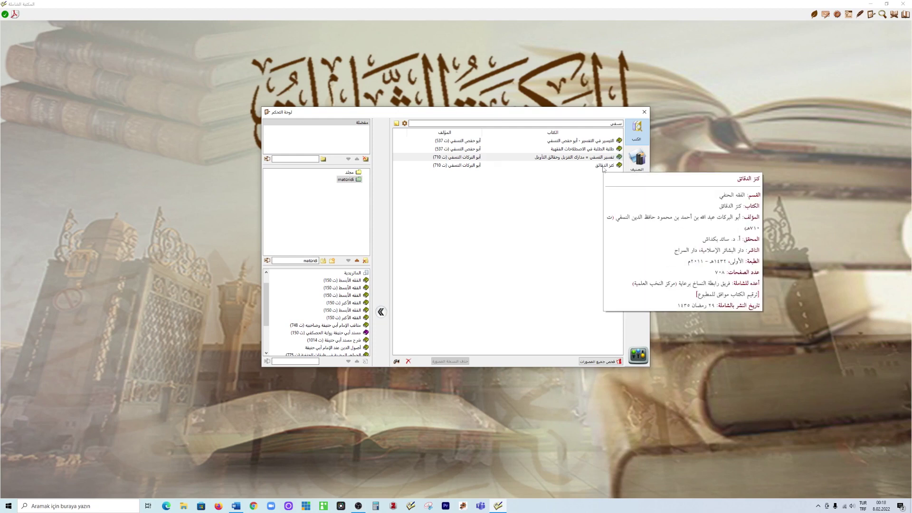
left_click(604, 168)
left_click(383, 315)
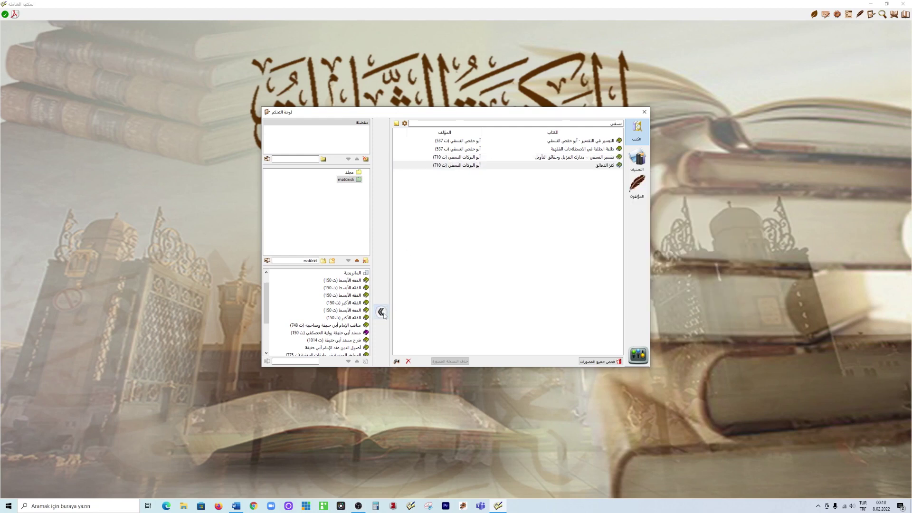
scroll(360, 320, "up", 1)
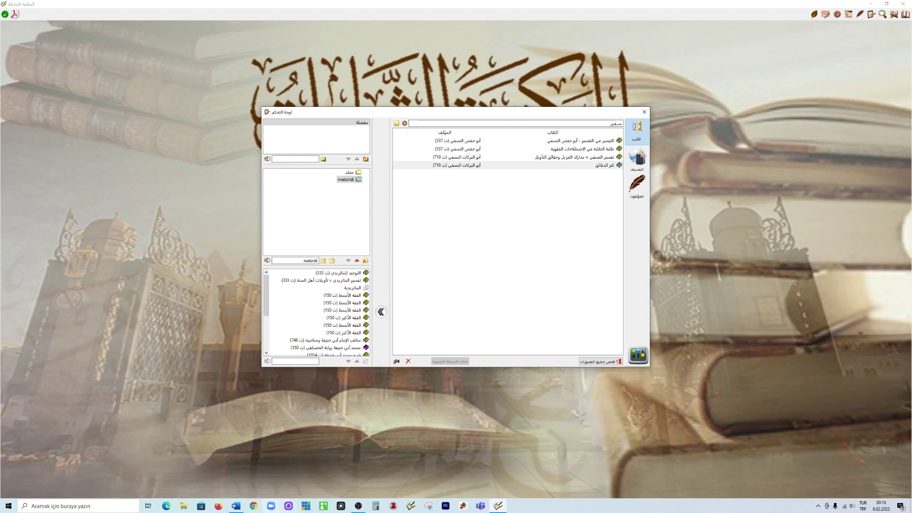
Browse the books by category under العقيدة and add شرح الطحاوية - ط دار السلام to the matüridi folder.
left_click(637, 160)
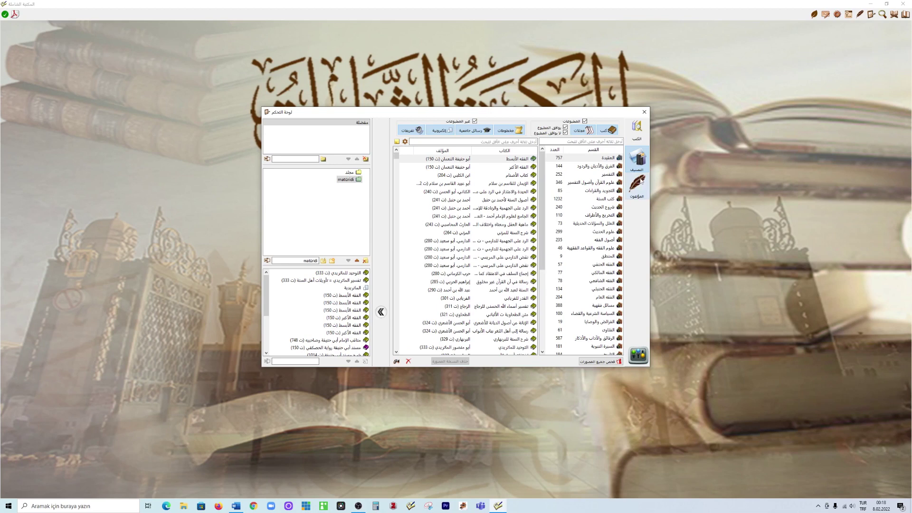
left_click(637, 127)
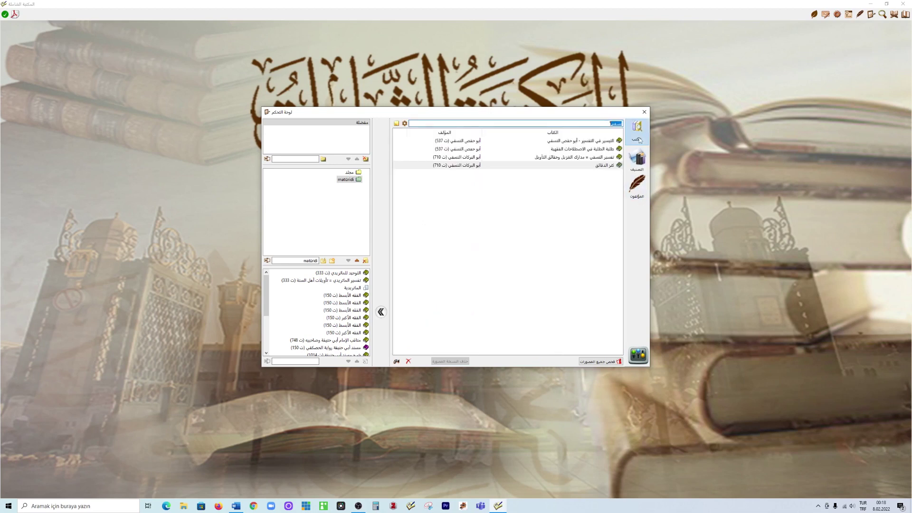
left_click(637, 163)
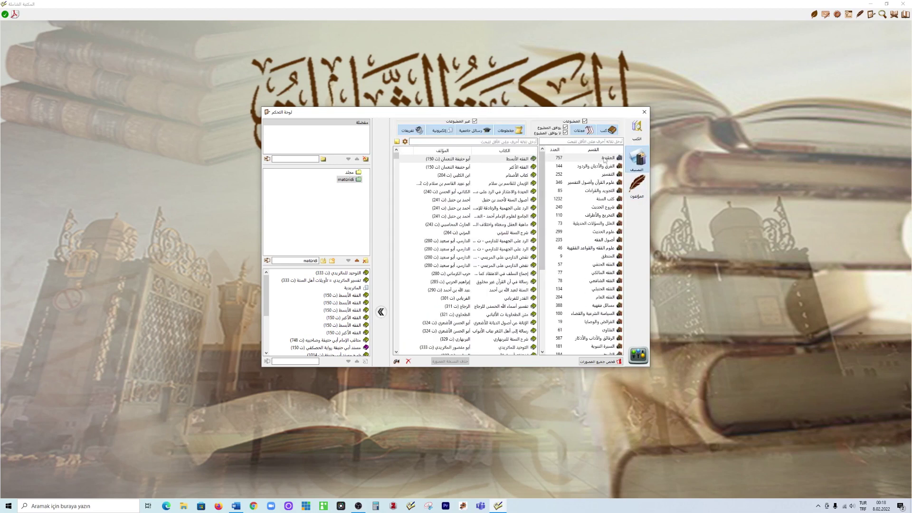
left_click(606, 160)
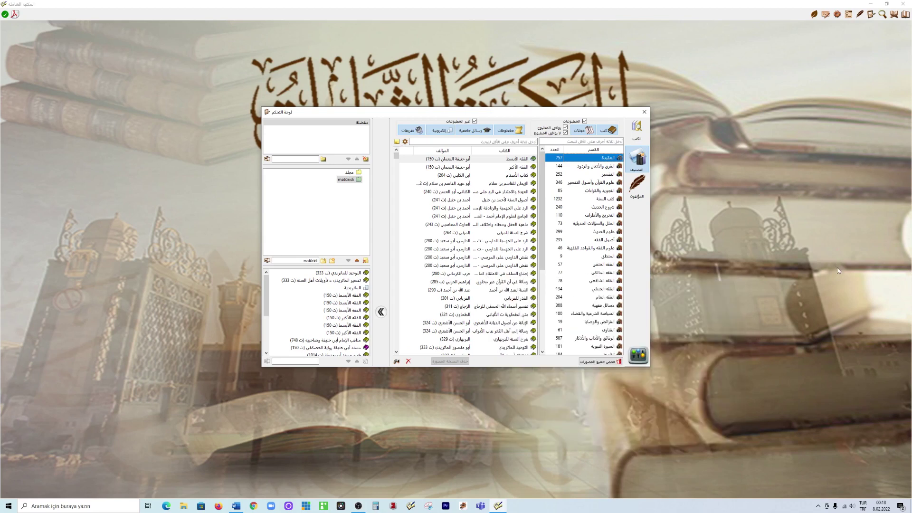
scroll(525, 231, "down", 2)
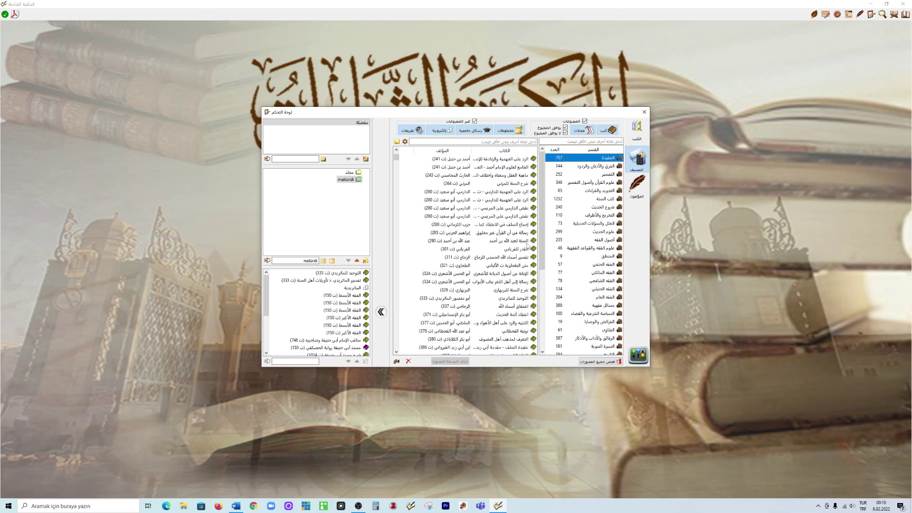
scroll(537, 284, "down", 1)
scroll(536, 308, "down", 5)
left_click(512, 290)
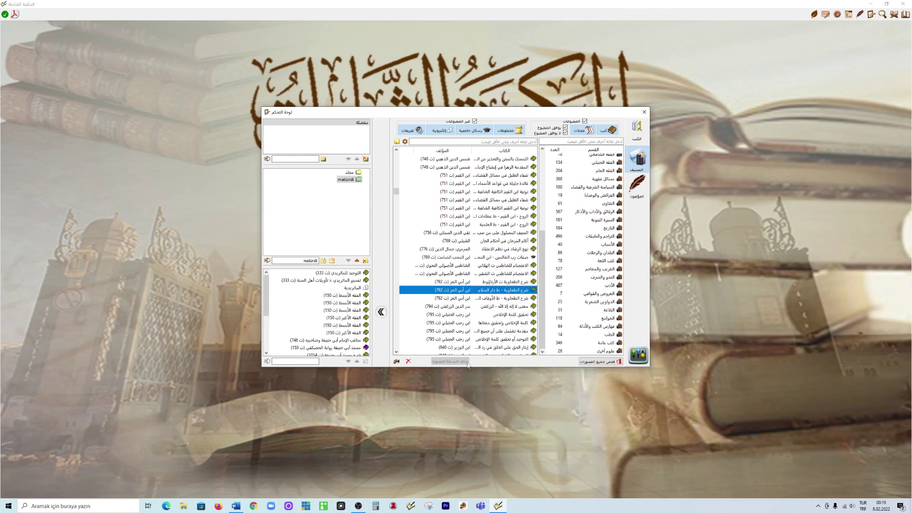
left_click(381, 312)
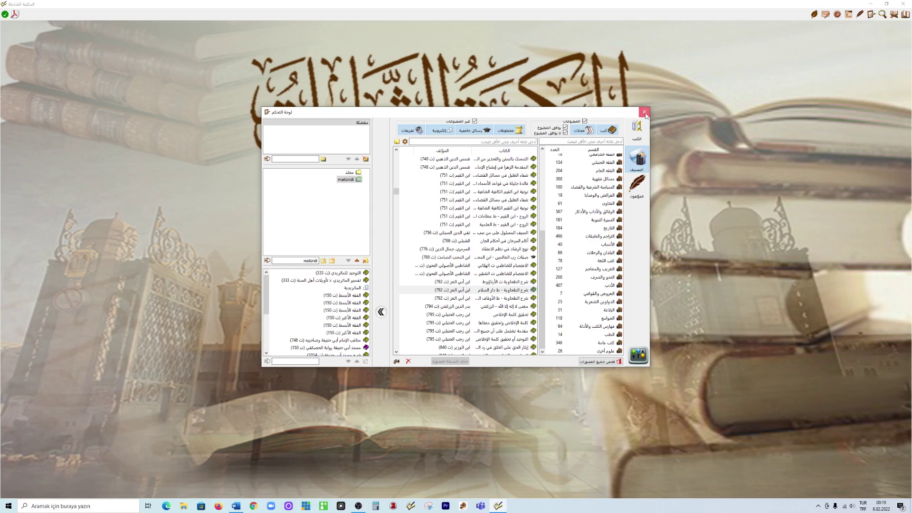
Close the control panel and open the matüridi favourites folder in the text search window.
left_click(643, 112)
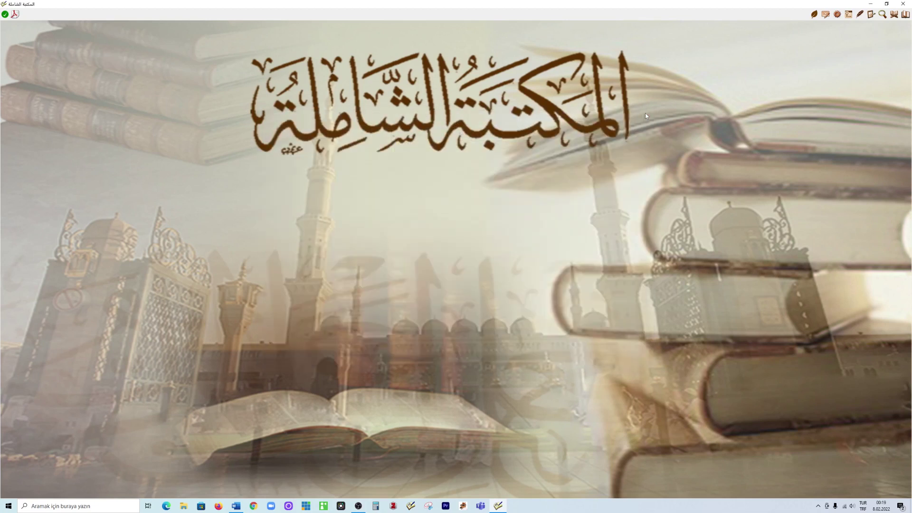
left_click(882, 15)
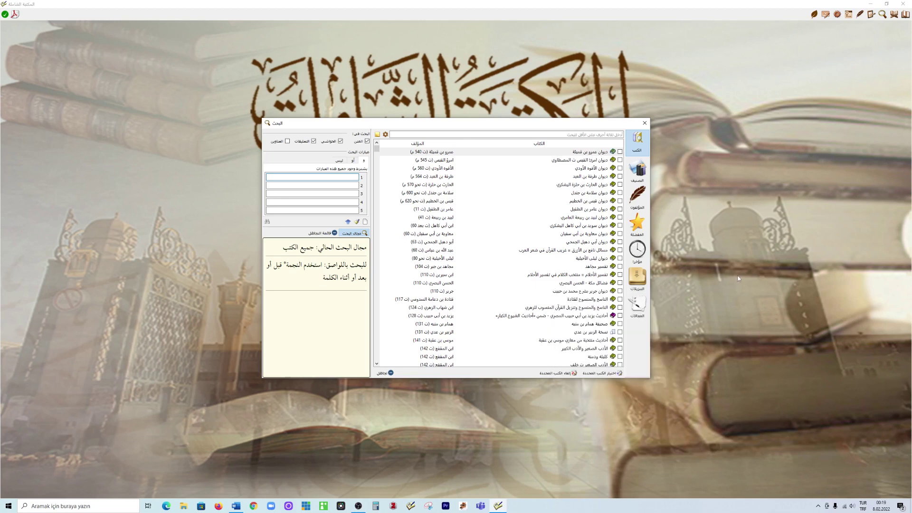
left_click(639, 229)
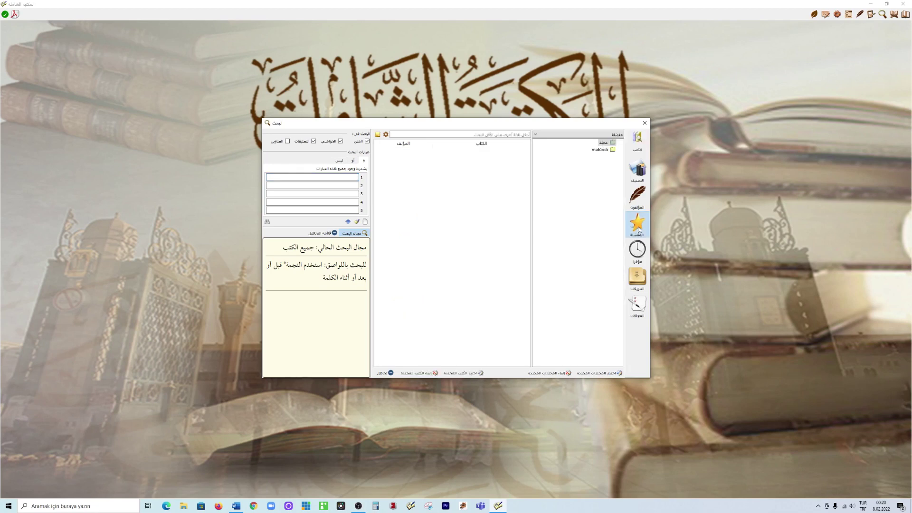
left_click(601, 150)
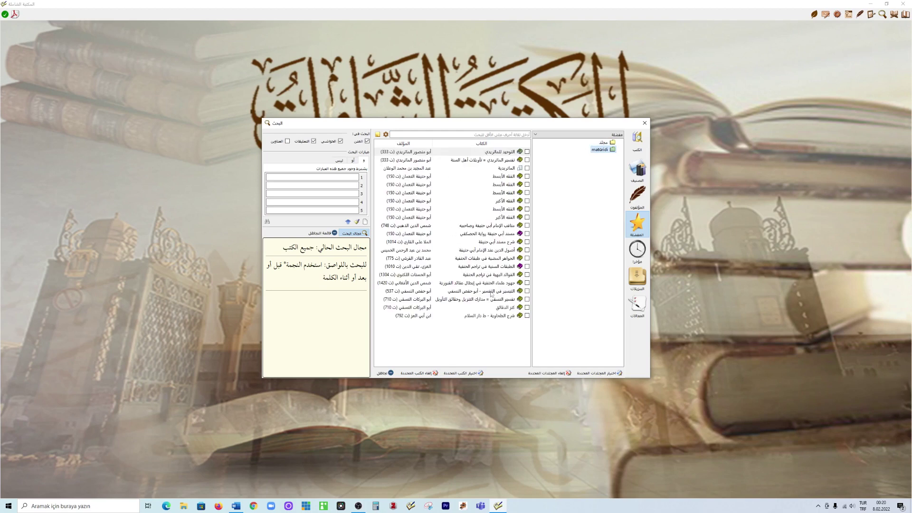
Examine the books in the matüridi folder and their details, including الفقه الأبسط and كنز الدقائق.
mouse_move(475, 191)
left_click(496, 192)
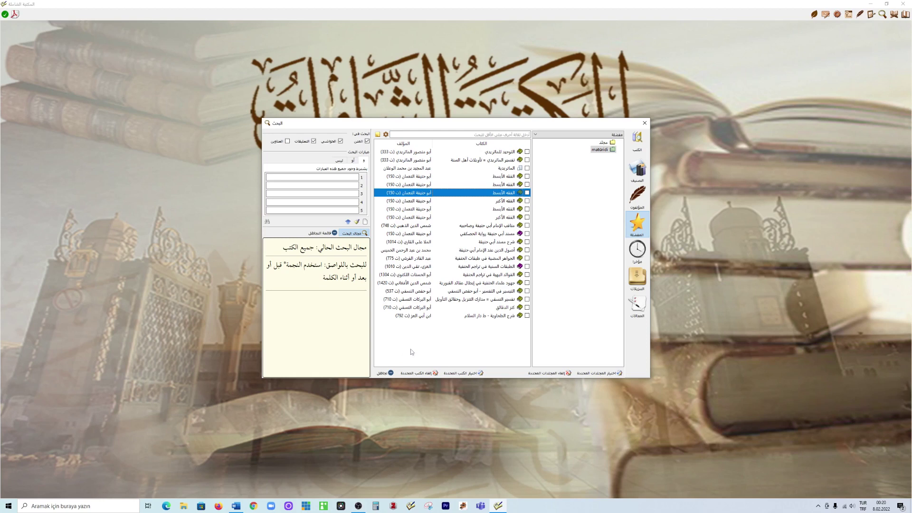
mouse_move(474, 301)
mouse_move(510, 169)
mouse_move(496, 281)
mouse_move(504, 313)
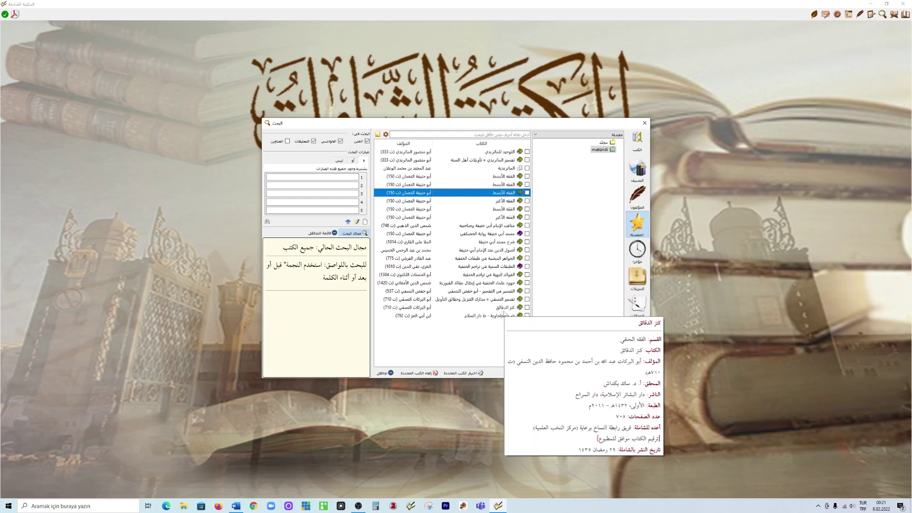